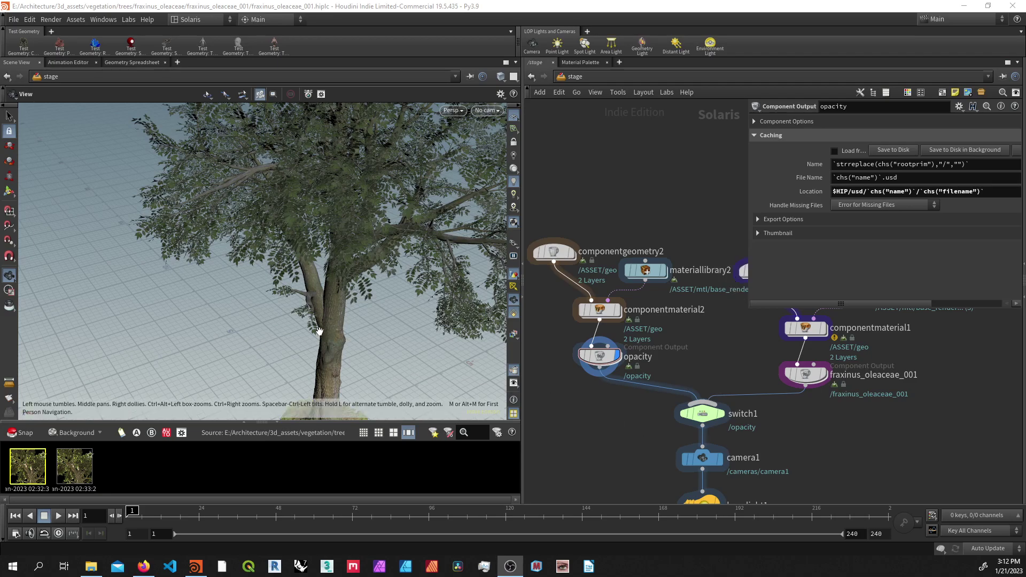
Step: Examine the opacity tree's base and leaves up close, comparing the leaf geometry in wireframe and shaded display
{"action": "scroll", "coordinate": [320, 331], "scroll_direction": "up", "scroll_amount": 8}
{"action": "scroll", "coordinate": [319, 329], "scroll_direction": "down", "scroll_amount": 5}
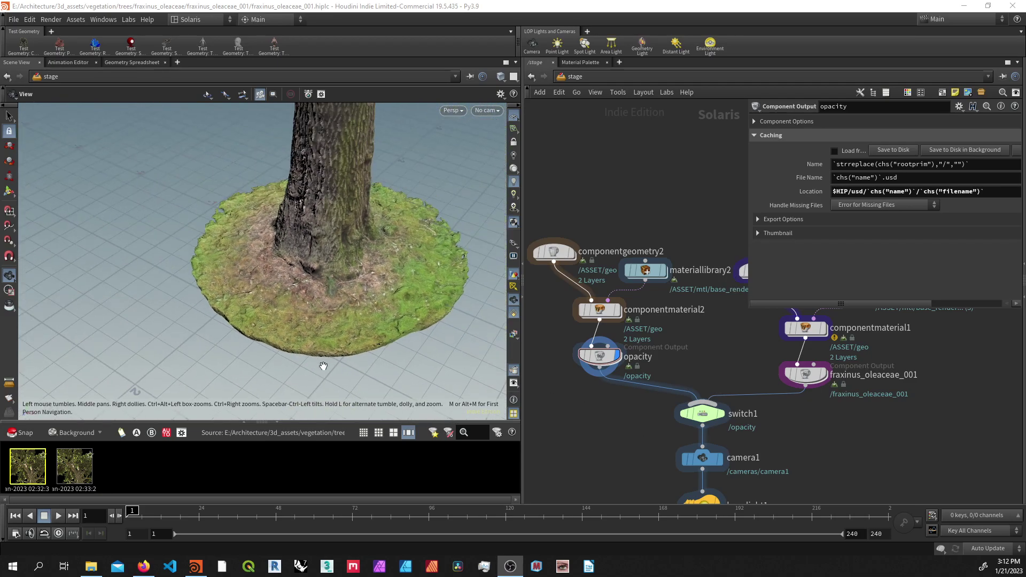
{"action": "left_click_drag", "start_coordinate": [323, 367], "coordinate": [356, 192]}
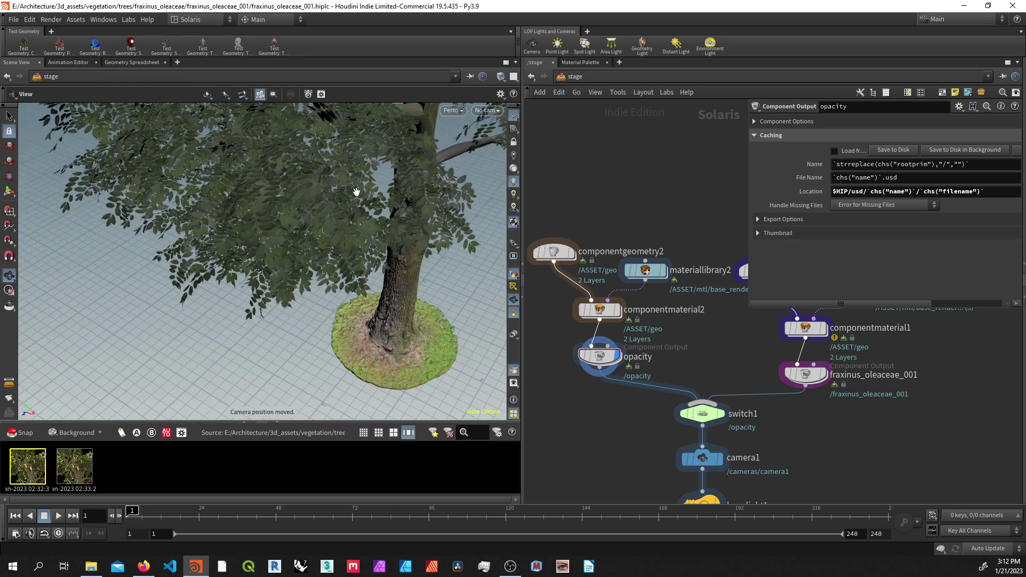
{"action": "scroll", "coordinate": [176, 279], "scroll_direction": "up", "scroll_amount": 3}
{"action": "left_click_drag", "start_coordinate": [327, 353], "coordinate": [286, 347]}
{"action": "right_click_drag", "start_coordinate": [296, 311], "coordinate": [291, 292]}
{"action": "key", "text": "w"}
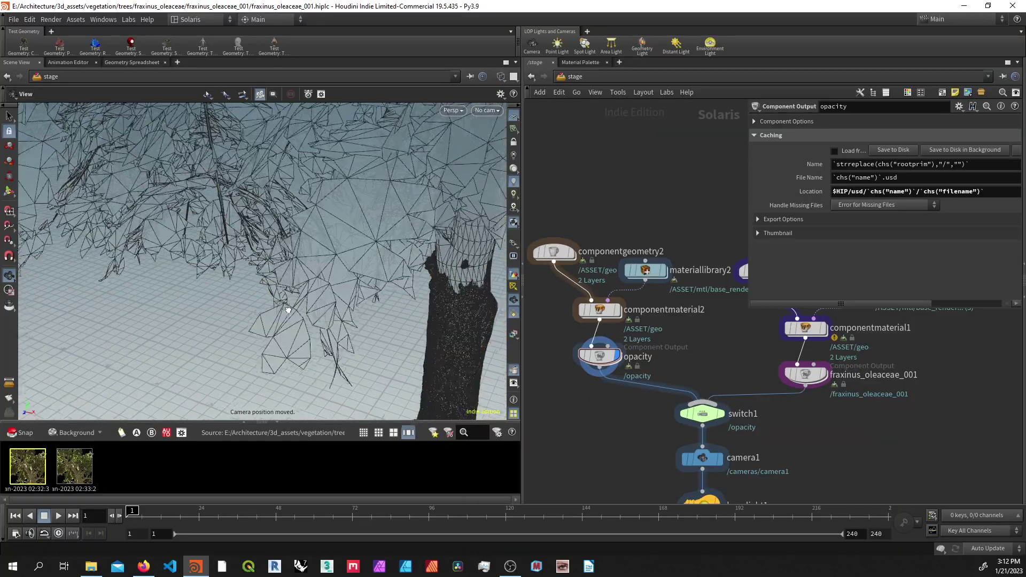
{"action": "mouse_move", "coordinate": [291, 291]}
{"action": "left_mouse_down"}
{"action": "mouse_move", "coordinate": [261, 314]}
{"action": "mouse_move", "coordinate": [278, 316]}
{"action": "mouse_move", "coordinate": [374, 246]}
{"action": "mouse_move", "coordinate": [261, 338]}
{"action": "mouse_move", "coordinate": [270, 304]}
{"action": "mouse_move", "coordinate": [300, 283]}
{"action": "mouse_move", "coordinate": [271, 296]}
{"action": "mouse_move", "coordinate": [284, 306]}
{"action": "left_mouse_up"}
{"action": "key", "text": "w"}
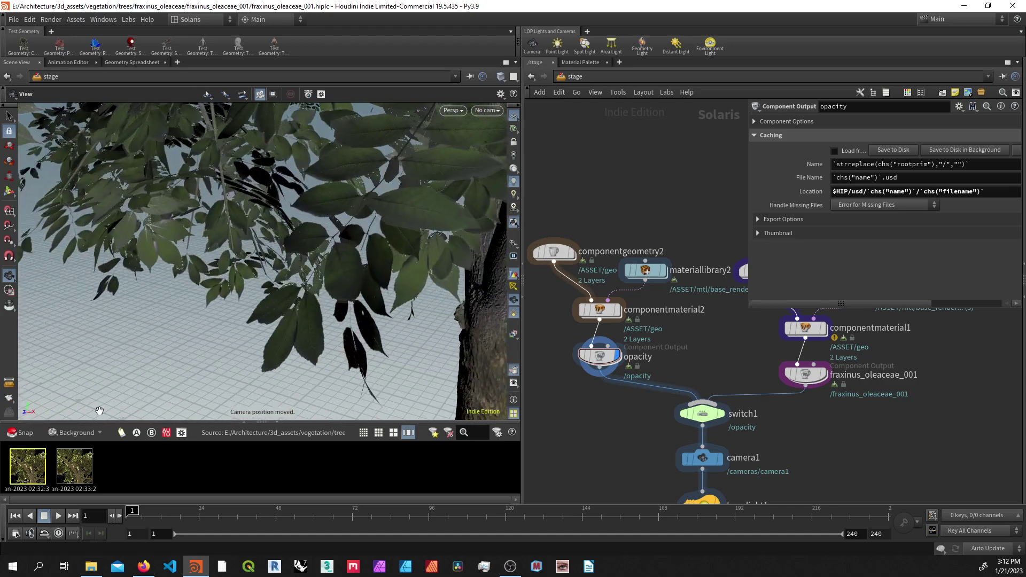
Step: Compare the two tree renders in an enlarged render gallery and close the gallery window
{"action": "double_click", "coordinate": [27, 480]}
{"action": "left_click_drag", "start_coordinate": [225, 121], "coordinate": [360, 99]}
{"action": "left_click", "coordinate": [427, 98]}
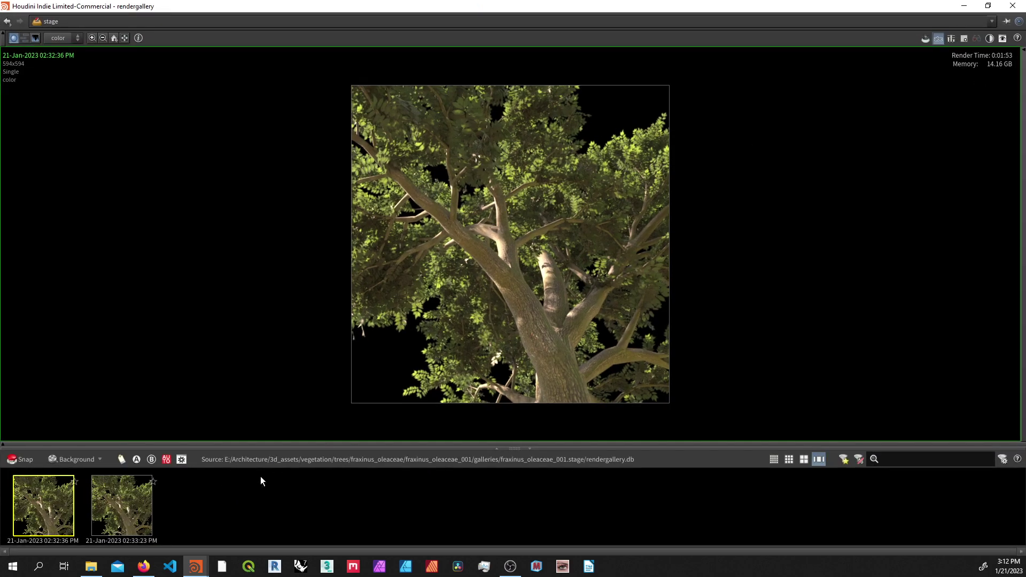
{"action": "left_click", "coordinate": [134, 524]}
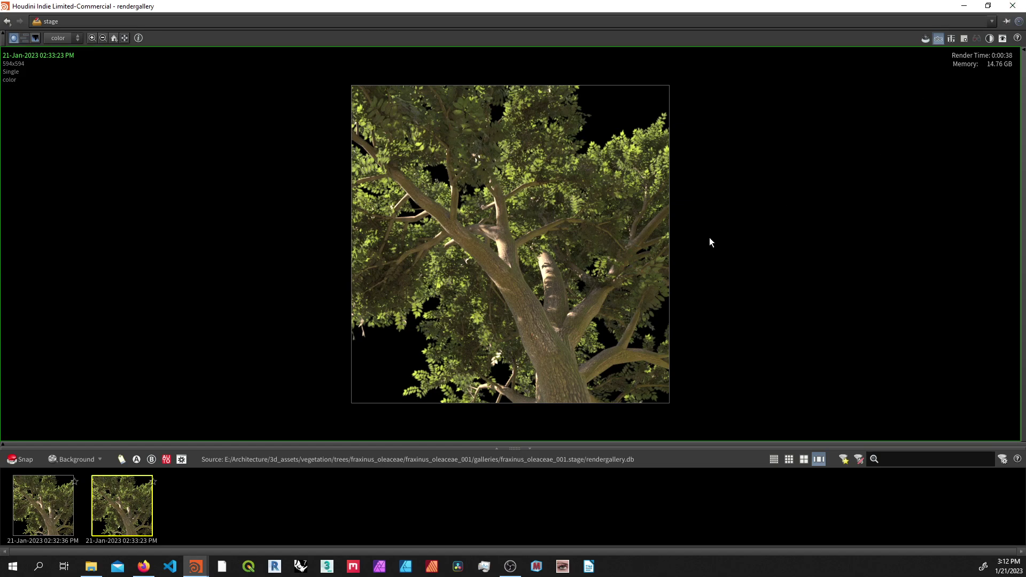
{"action": "left_click", "coordinate": [1010, 6]}
Step: Hide the parameter dialog and display the fraxinus_oleaceae_001 output, inspecting its modelled leaves in wireframe and shaded display
{"action": "left_click", "coordinate": [663, 209]}
{"action": "key", "text": "p"}
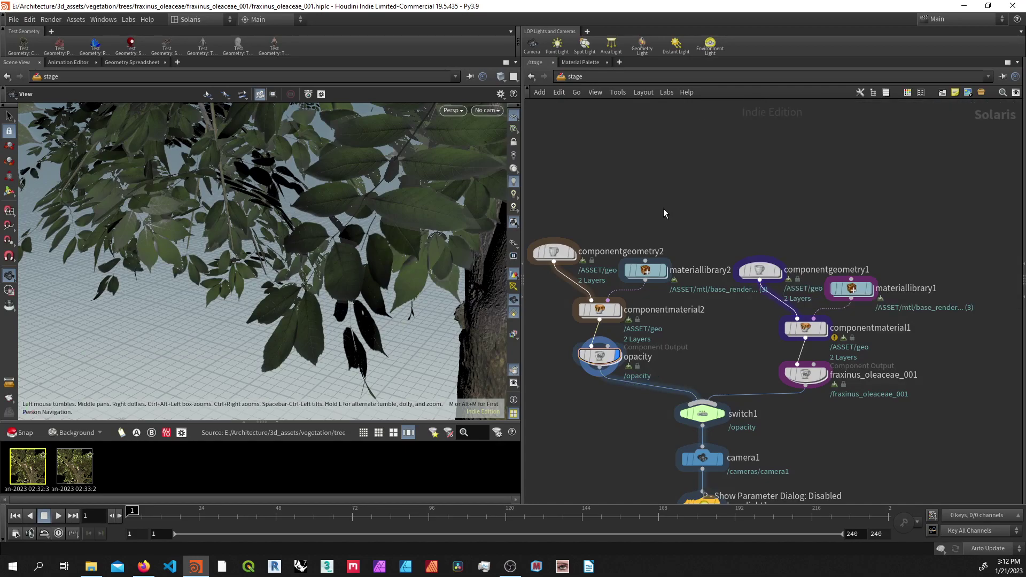
{"action": "right_click_drag", "start_coordinate": [296, 327], "coordinate": [209, 304]}
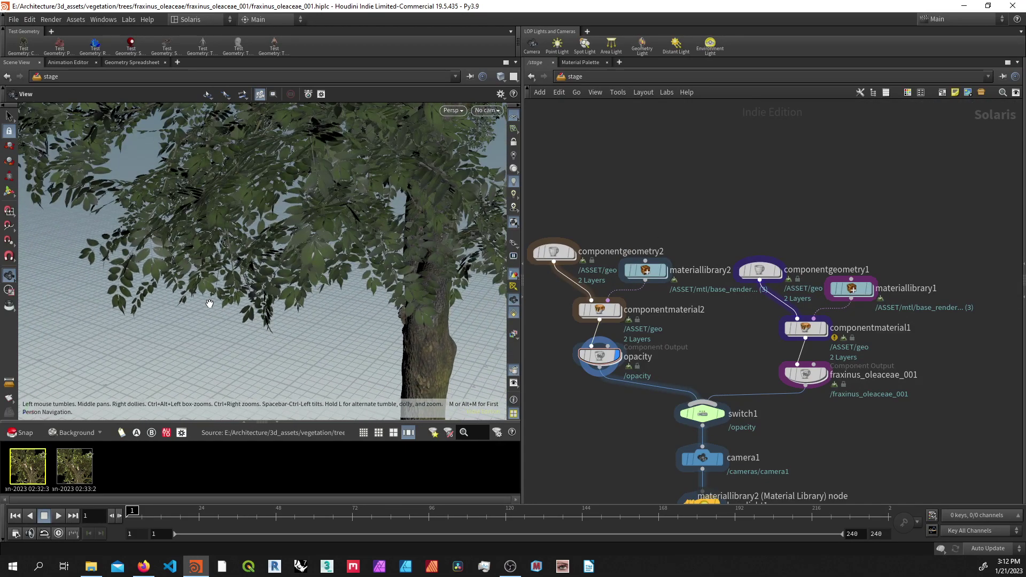
{"action": "left_click", "coordinate": [822, 375]}
{"action": "scroll", "coordinate": [413, 287], "scroll_direction": "up", "scroll_amount": 5}
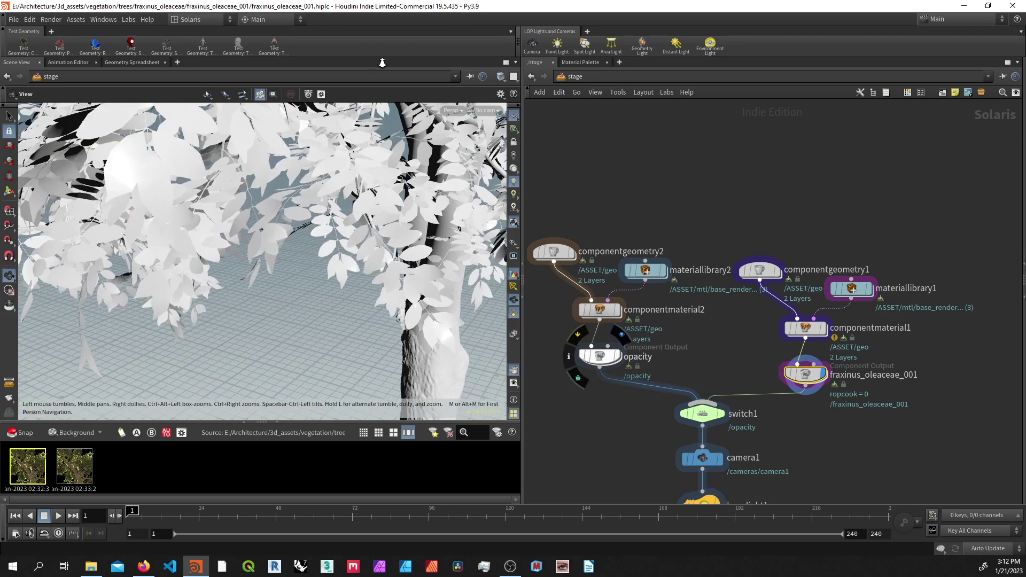
{"action": "key", "text": "w"}
{"action": "middle_click_drag", "start_coordinate": [395, 261], "coordinate": [410, 297]}
{"action": "right_click_drag", "start_coordinate": [421, 373], "coordinate": [427, 195]}
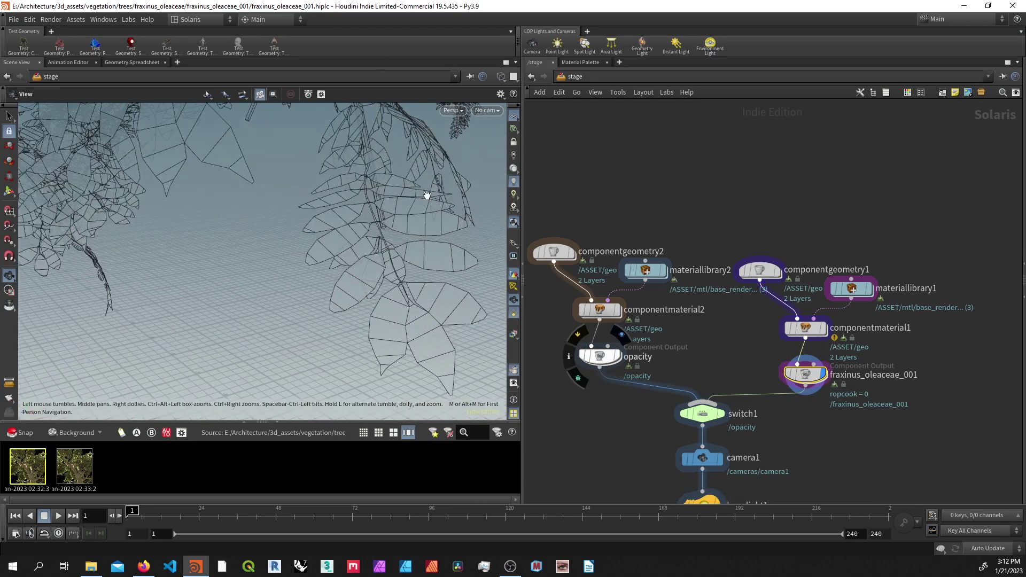
{"action": "left_click_drag", "start_coordinate": [426, 195], "coordinate": [360, 292]}
{"action": "key", "text": "w"}
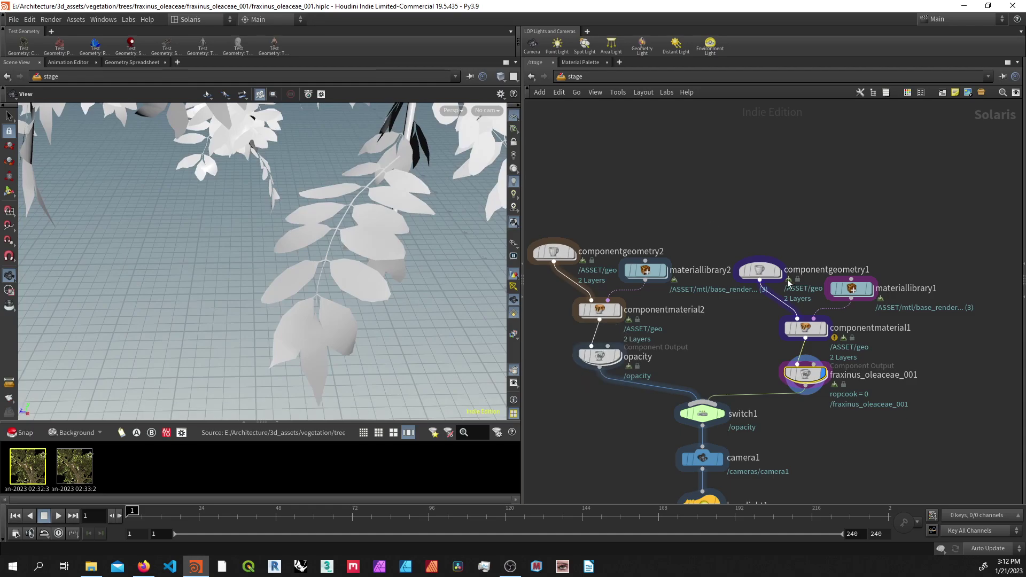
Step: Enter the componentgeometry1 network and display blast3, inspecting the isolated leaf cards in wireframe and shaded display
{"action": "double_click", "coordinate": [760, 271]}
{"action": "middle_click_drag", "start_coordinate": [786, 169], "coordinate": [790, 270]}
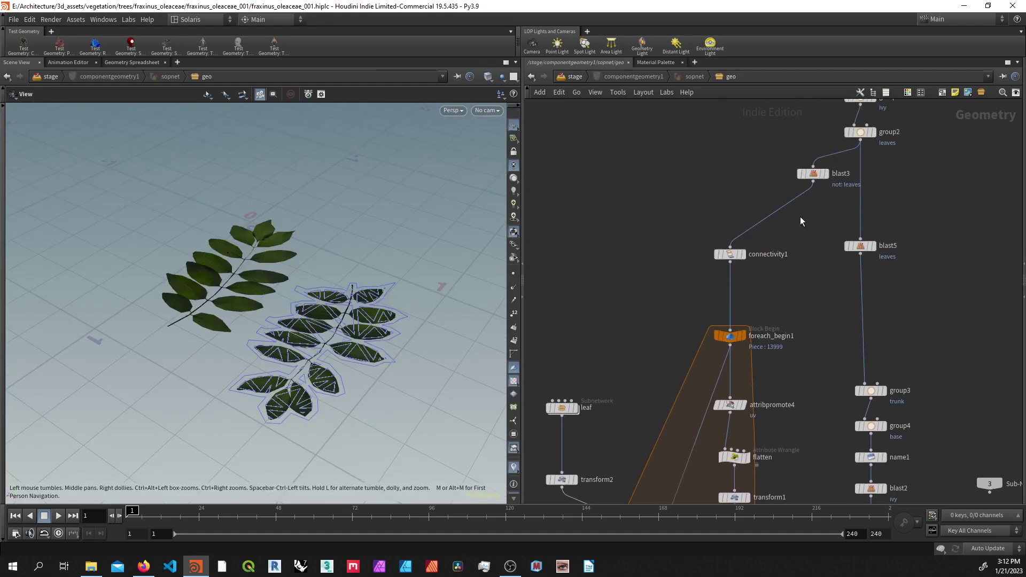
{"action": "left_click", "coordinate": [824, 173]}
{"action": "key", "text": "g"}
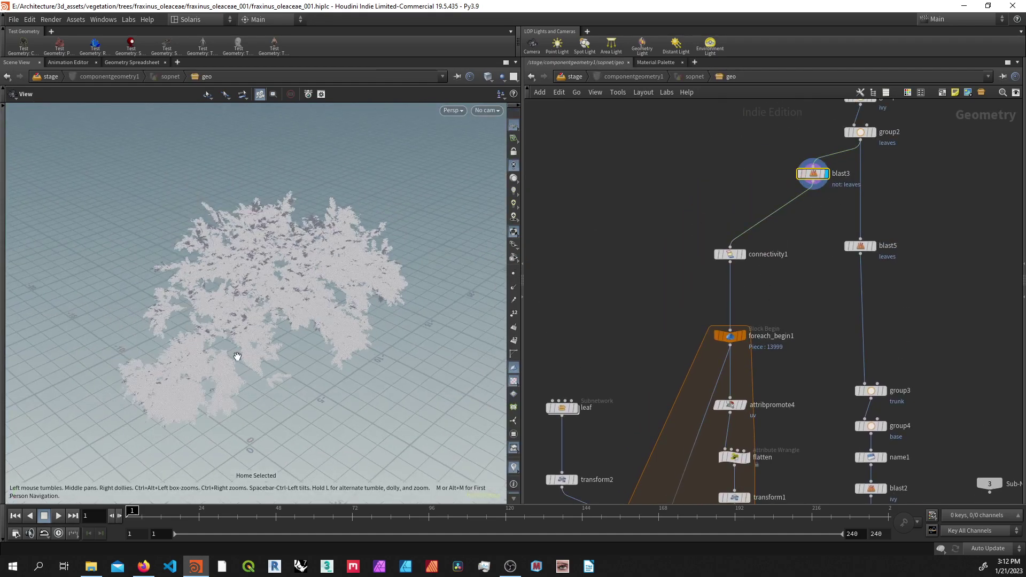
{"action": "scroll", "coordinate": [274, 379], "scroll_direction": "up", "scroll_amount": 10}
{"action": "key", "text": "w"}
{"action": "middle_click_drag", "start_coordinate": [262, 404], "coordinate": [329, 318]}
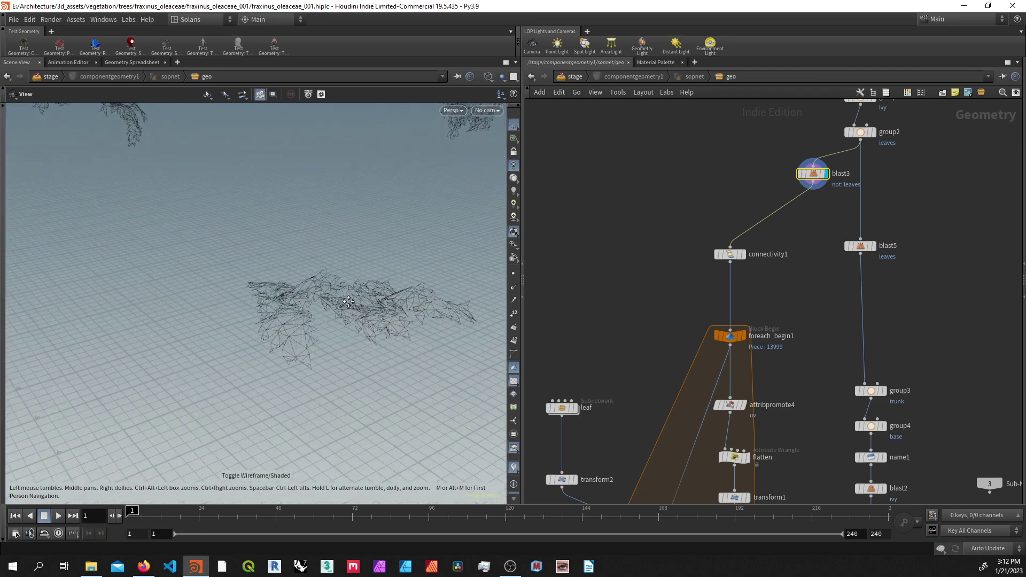
{"action": "scroll", "coordinate": [325, 321], "scroll_direction": "up", "scroll_amount": 2}
{"action": "key", "text": "w"}
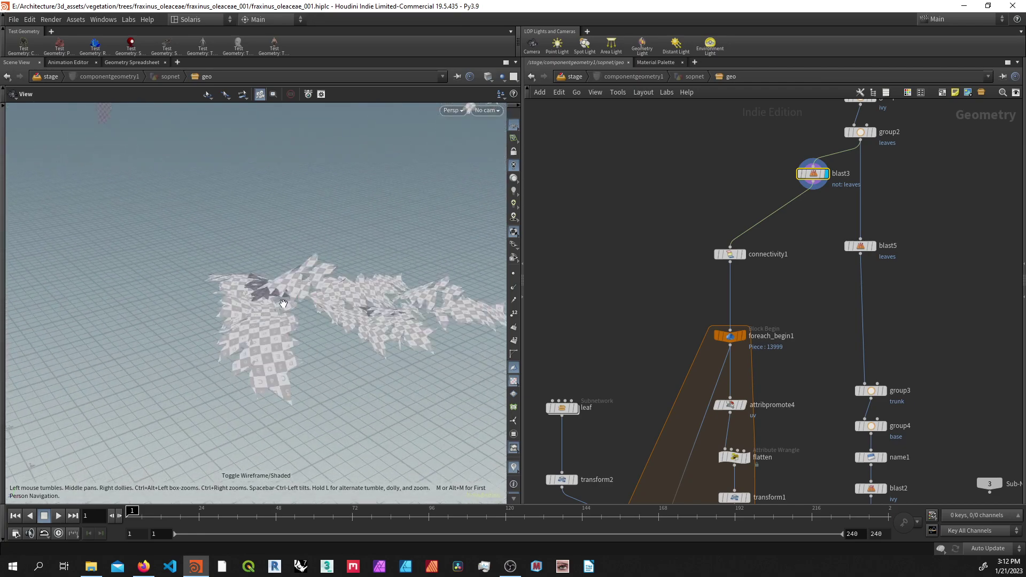
Step: Display the single leaf piece at foreach_begin1, framing it and examining its mesh in shaded and wireframe display
{"action": "left_click", "coordinate": [744, 336]}
{"action": "key", "text": "g"}
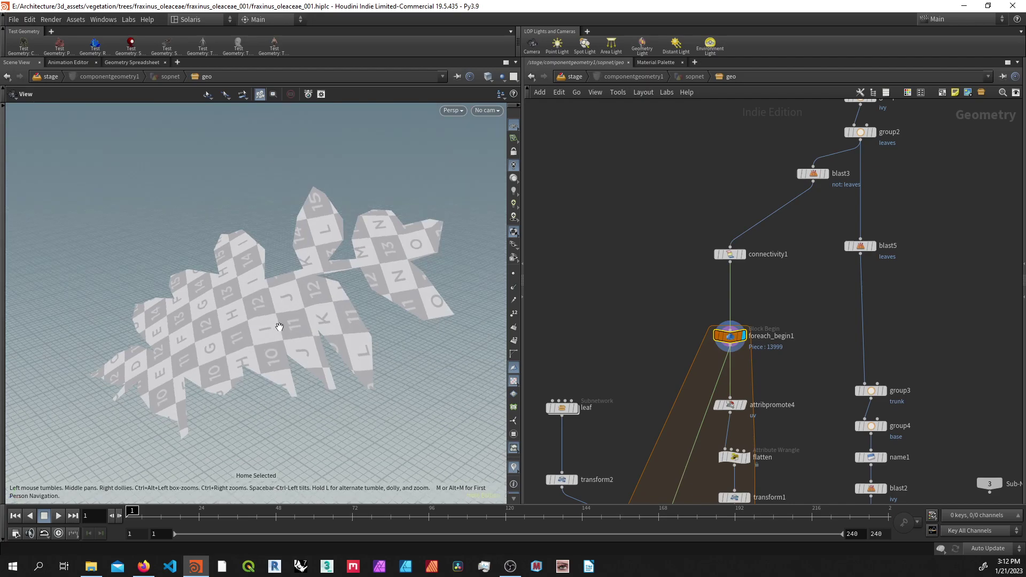
{"action": "scroll", "coordinate": [283, 329], "scroll_direction": "down", "scroll_amount": 6}
{"action": "scroll", "coordinate": [294, 336], "scroll_direction": "up", "scroll_amount": 6}
{"action": "left_click_drag", "start_coordinate": [266, 305], "coordinate": [284, 301]}
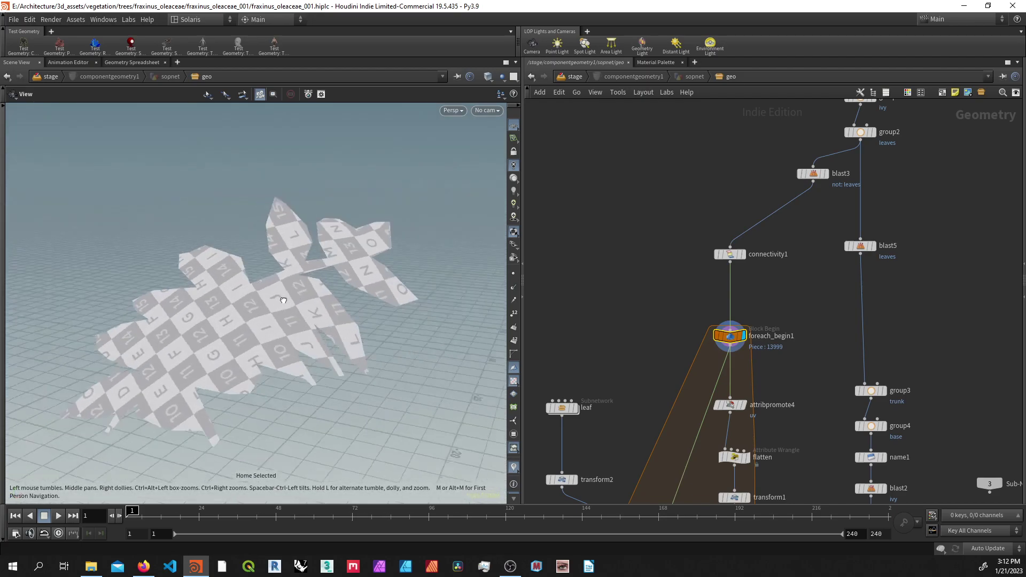
{"action": "scroll", "coordinate": [284, 300], "scroll_direction": "up", "scroll_amount": 2}
{"action": "middle_click_drag", "start_coordinate": [594, 343], "coordinate": [660, 269]}
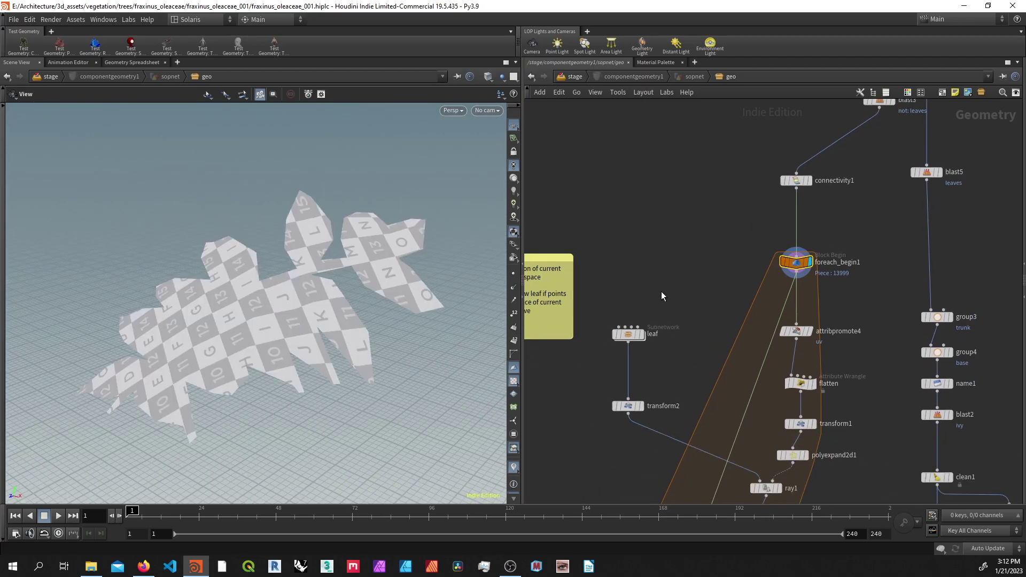
{"action": "middle_click_drag", "start_coordinate": [669, 310], "coordinate": [659, 270]}
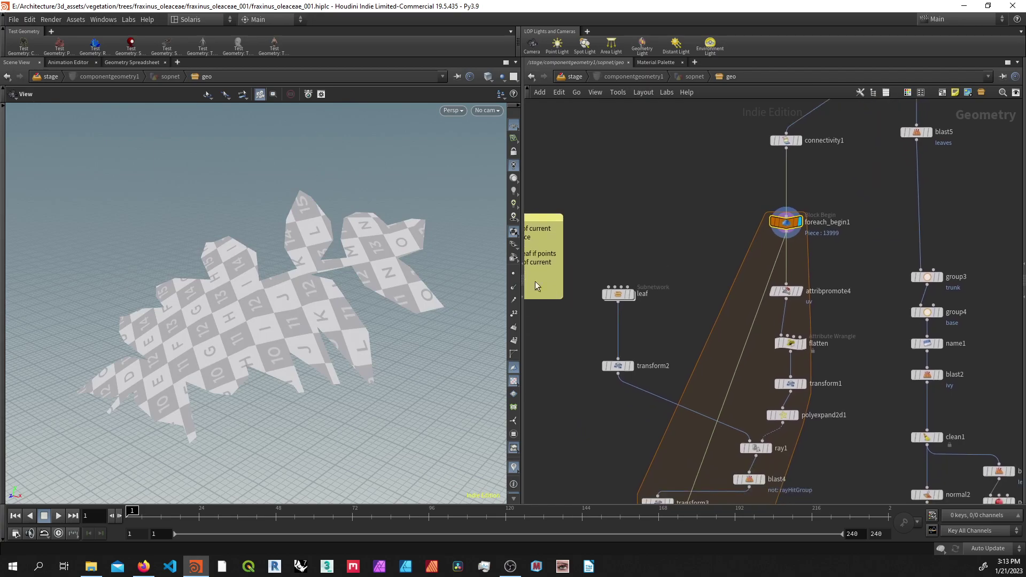
{"action": "left_click_drag", "start_coordinate": [344, 291], "coordinate": [288, 292]}
{"action": "key", "text": "w"}
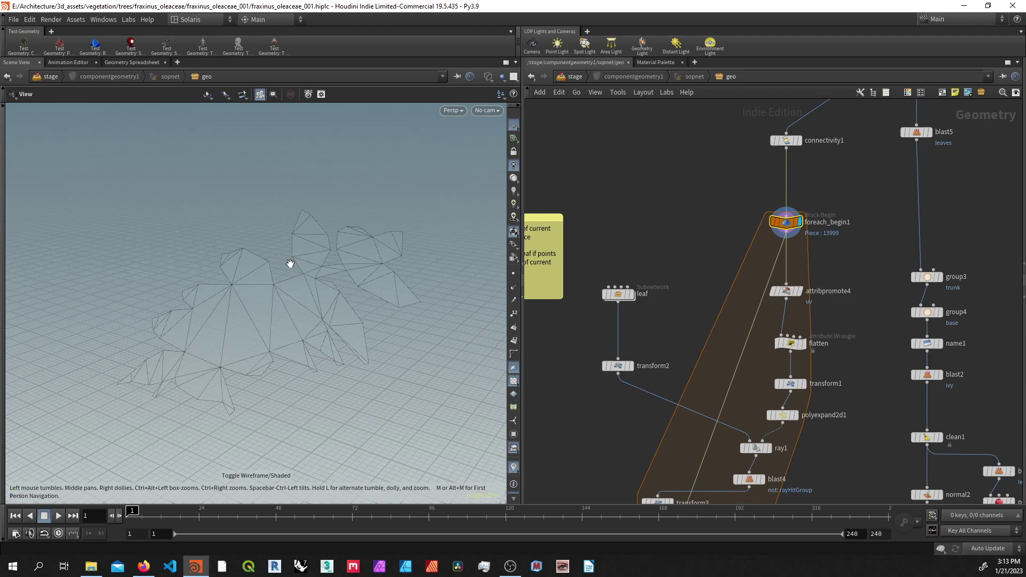
{"action": "key", "text": "w"}
{"action": "key", "text": "w"}
Step: Open the leaf subnetwork and examine the two modelled leaves from above and in the UV view with wireframe
{"action": "double_click", "coordinate": [620, 294]}
{"action": "key", "text": "space+2"}
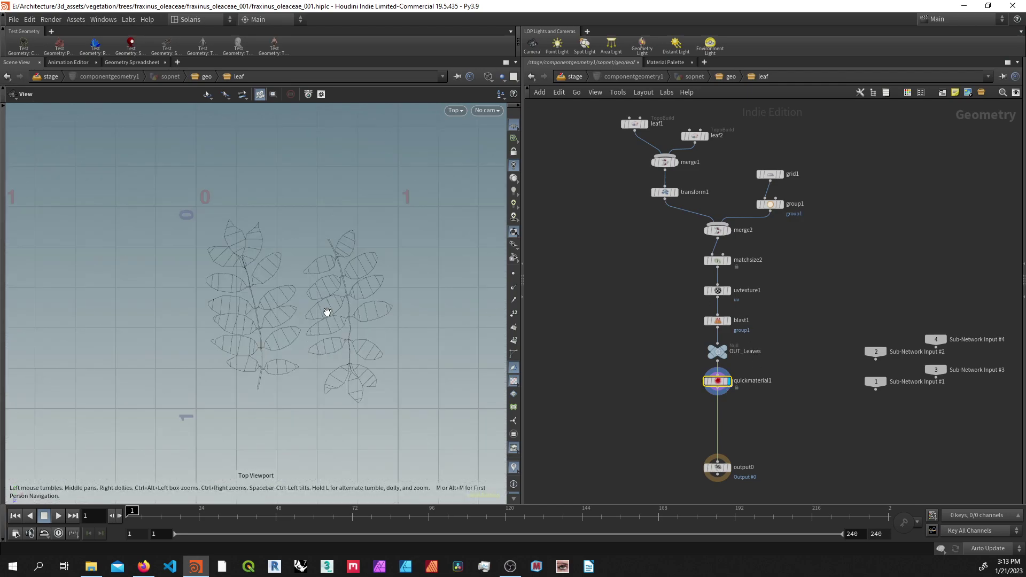
{"action": "key", "text": "w"}
{"action": "scroll", "coordinate": [614, 277], "scroll_direction": "up", "scroll_amount": 5}
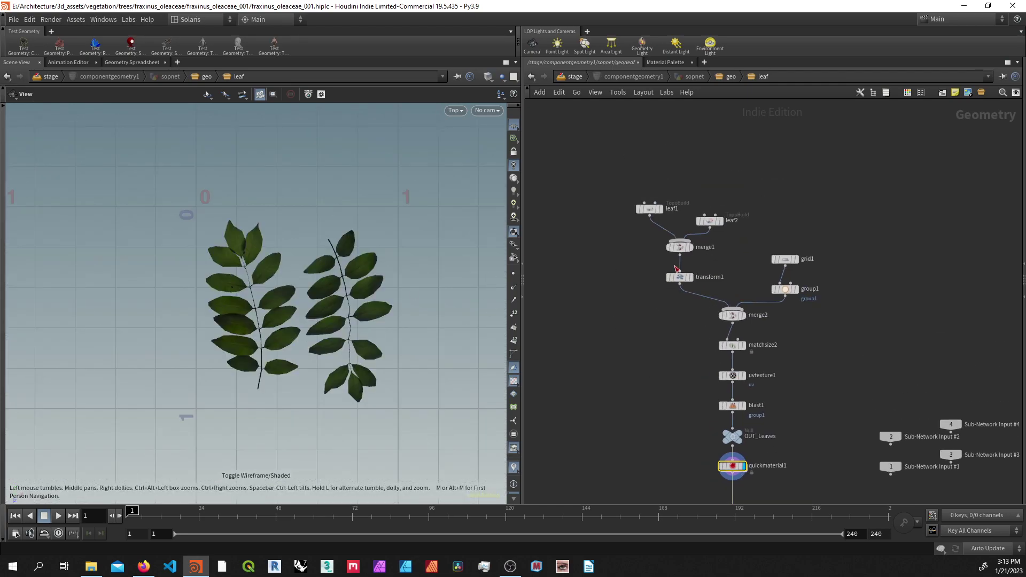
{"action": "key", "text": "space+5"}
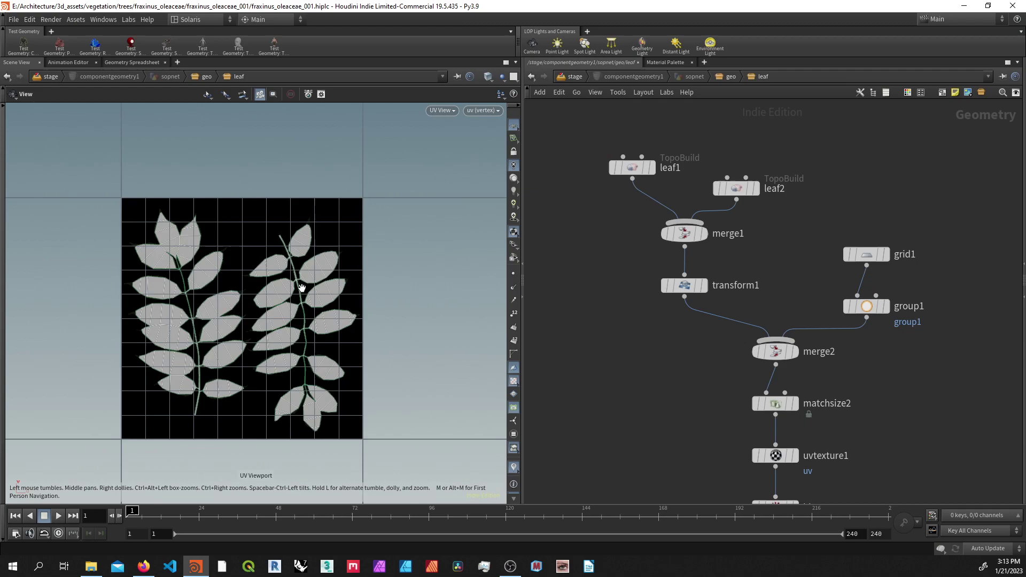
{"action": "scroll", "coordinate": [155, 373], "scroll_direction": "up", "scroll_amount": 3}
{"action": "key", "text": "w"}
{"action": "scroll", "coordinate": [223, 303], "scroll_direction": "up", "scroll_amount": 3}
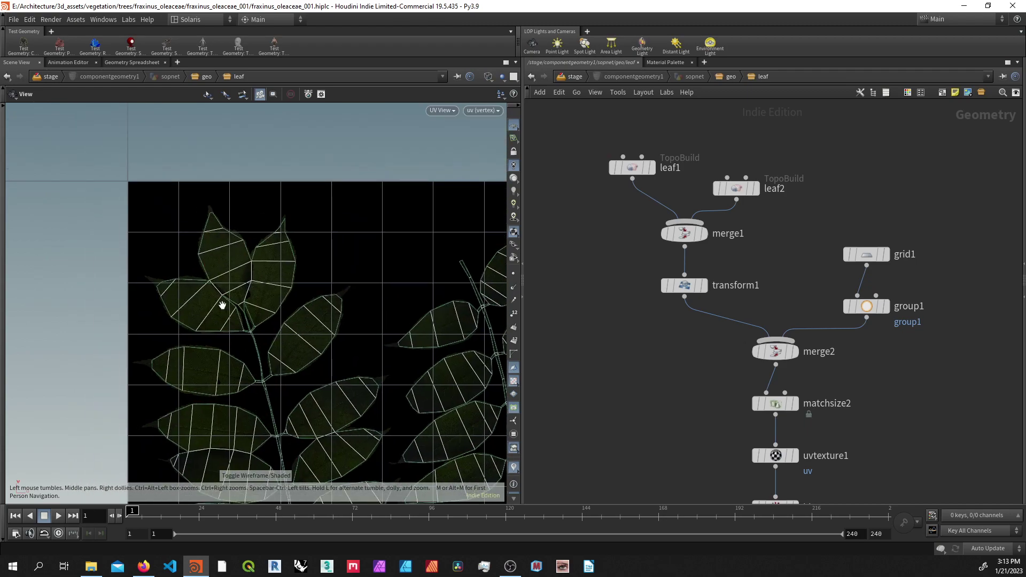
{"action": "scroll", "coordinate": [229, 227], "scroll_direction": "up", "scroll_amount": 2}
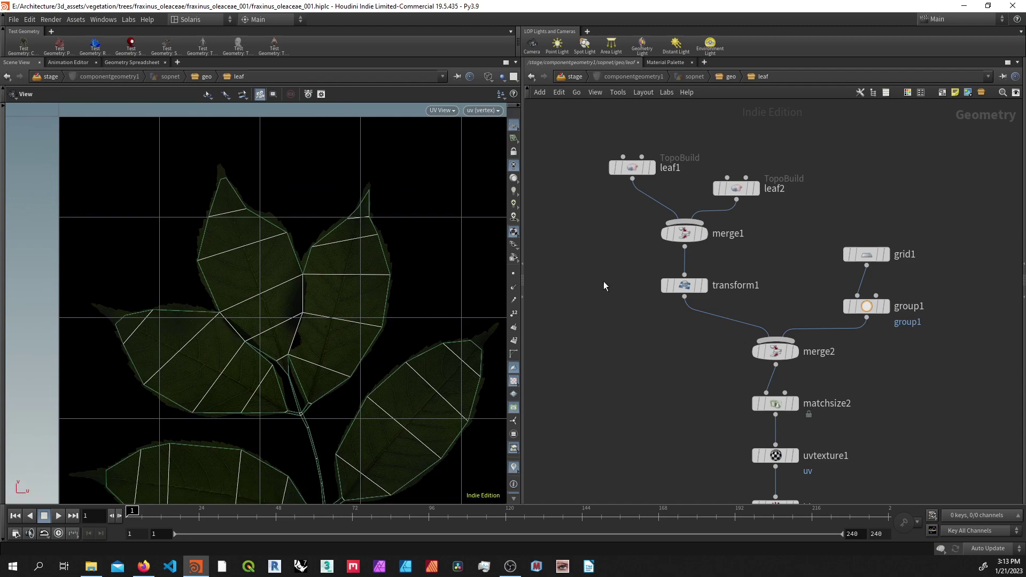
Step: View the two leaf models shaded from above, and return to the geo network to display transform2
{"action": "middle_click_drag", "start_coordinate": [604, 281], "coordinate": [601, 235]}
{"action": "scroll", "coordinate": [601, 235], "scroll_direction": "down", "scroll_amount": 5}
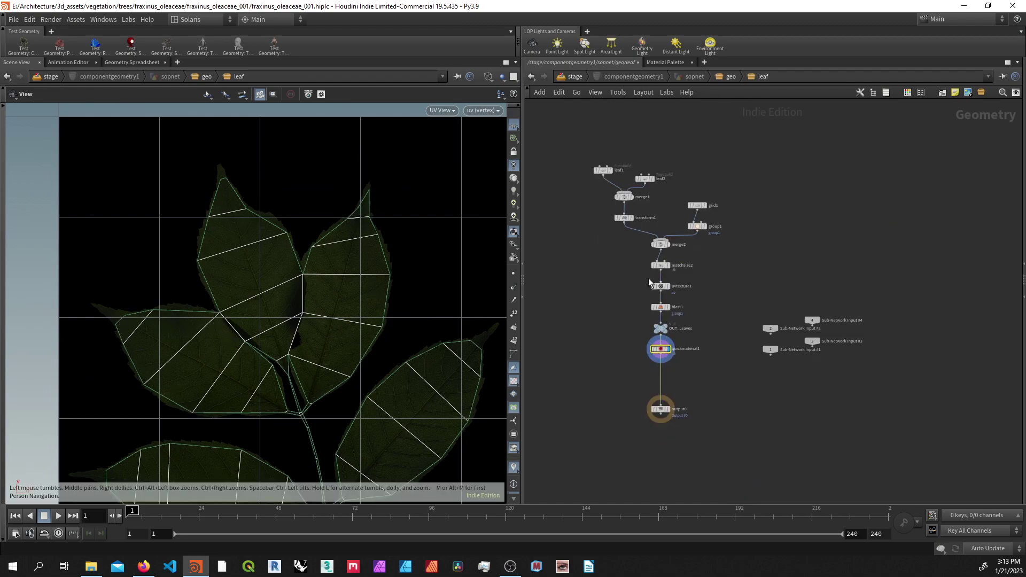
{"action": "key", "text": "space+1"}
{"action": "key", "text": "w"}
{"action": "key", "text": "space+2"}
{"action": "key", "text": "space+g"}
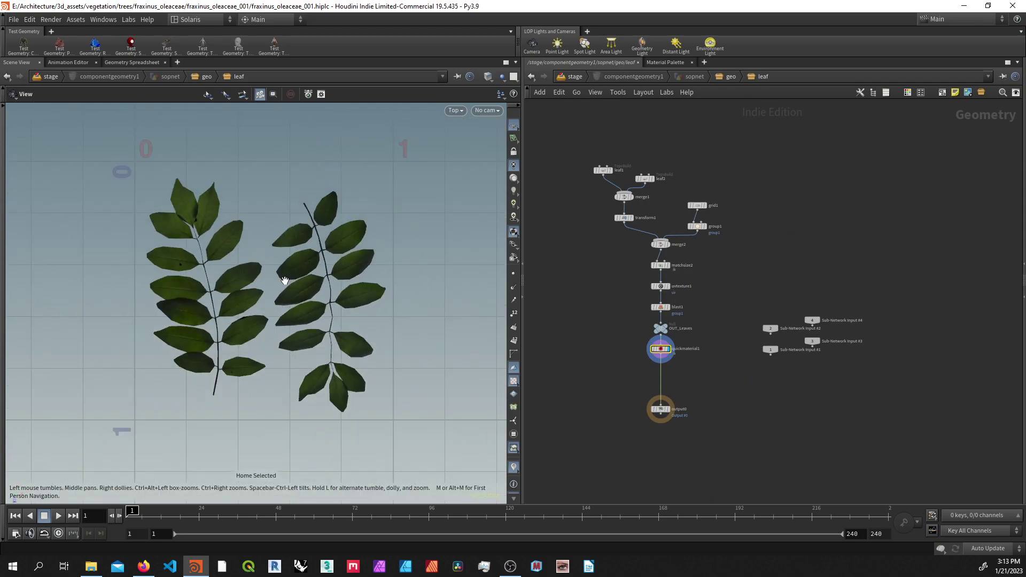
{"action": "scroll", "coordinate": [283, 280], "scroll_direction": "down", "scroll_amount": 3}
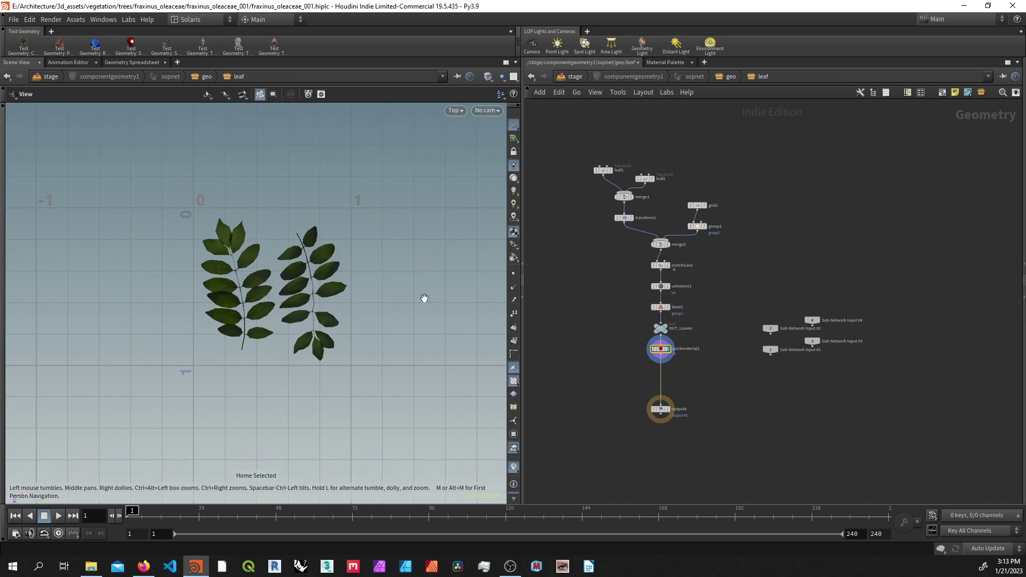
{"action": "mouse_move", "coordinate": [424, 297]}
{"action": "left_mouse_down"}
{"action": "mouse_move", "coordinate": [407, 300]}
{"action": "mouse_move", "coordinate": [422, 305]}
{"action": "left_mouse_up"}
{"action": "key", "text": "u"}
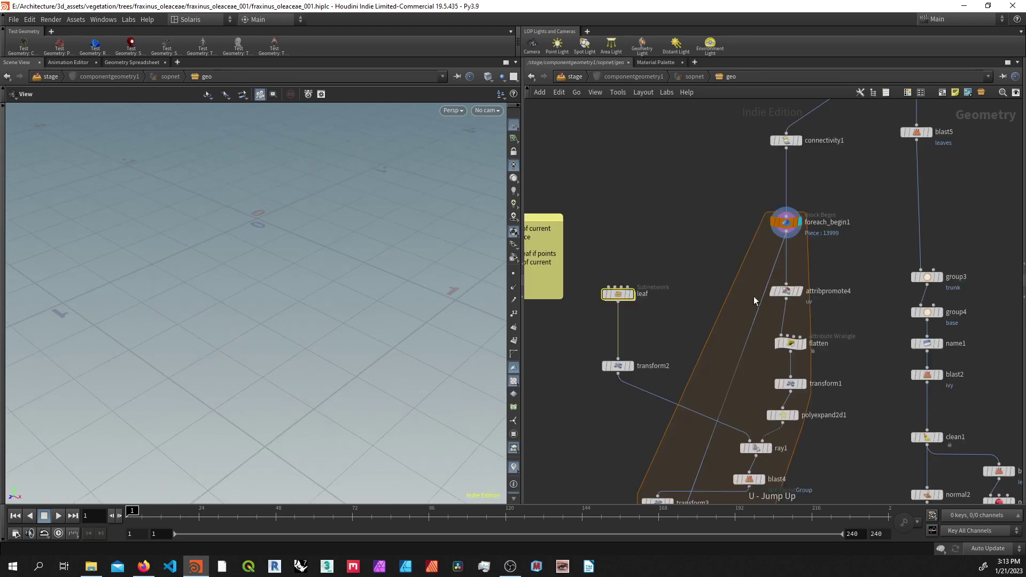
{"action": "left_click", "coordinate": [629, 367]}
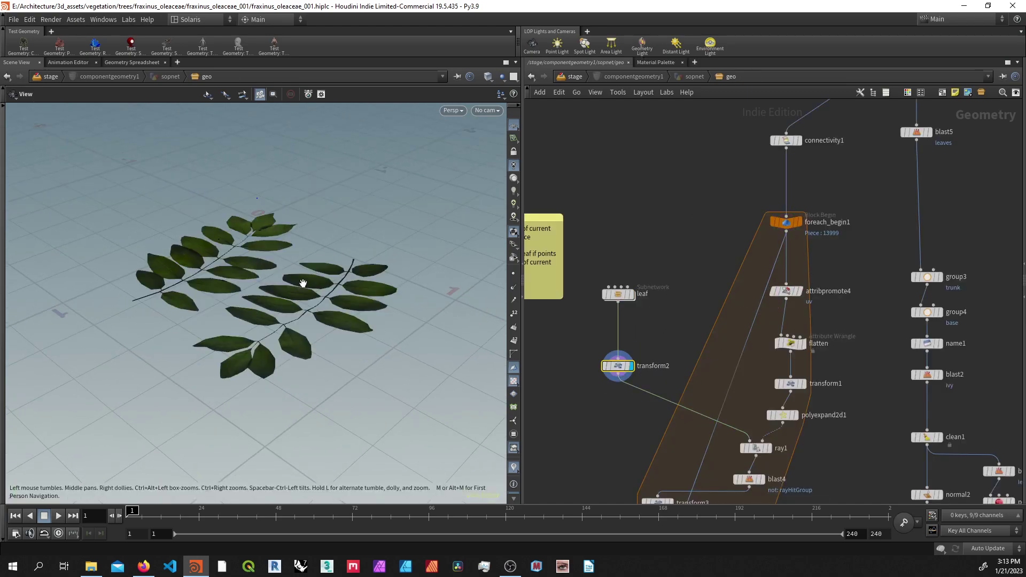
Step: Display attribpromote4 with its leaf piece framed, and show the node's parameters
{"action": "left_click", "coordinate": [800, 291]}
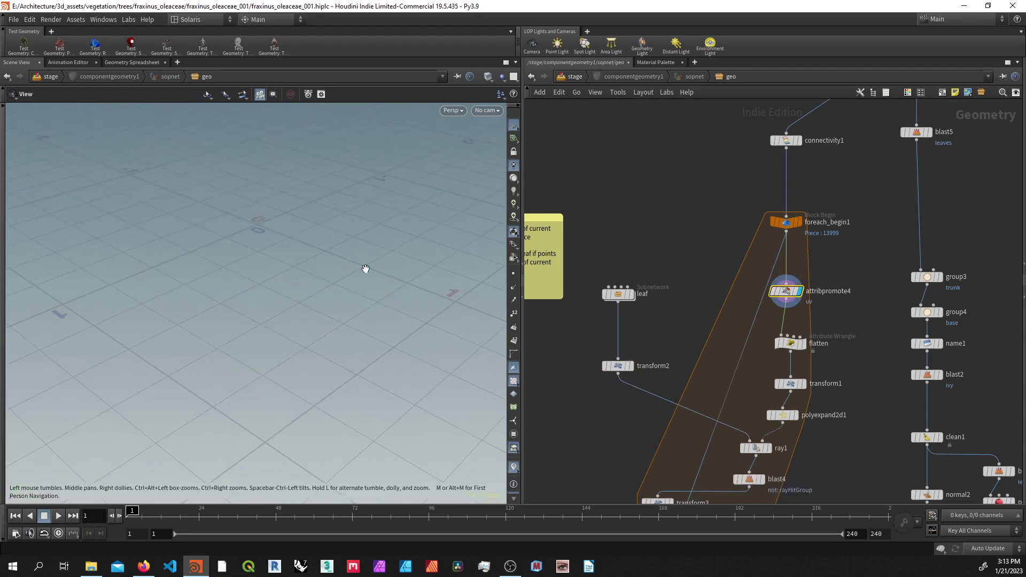
{"action": "key", "text": "space+g"}
{"action": "left_click_drag", "start_coordinate": [352, 298], "coordinate": [377, 289]}
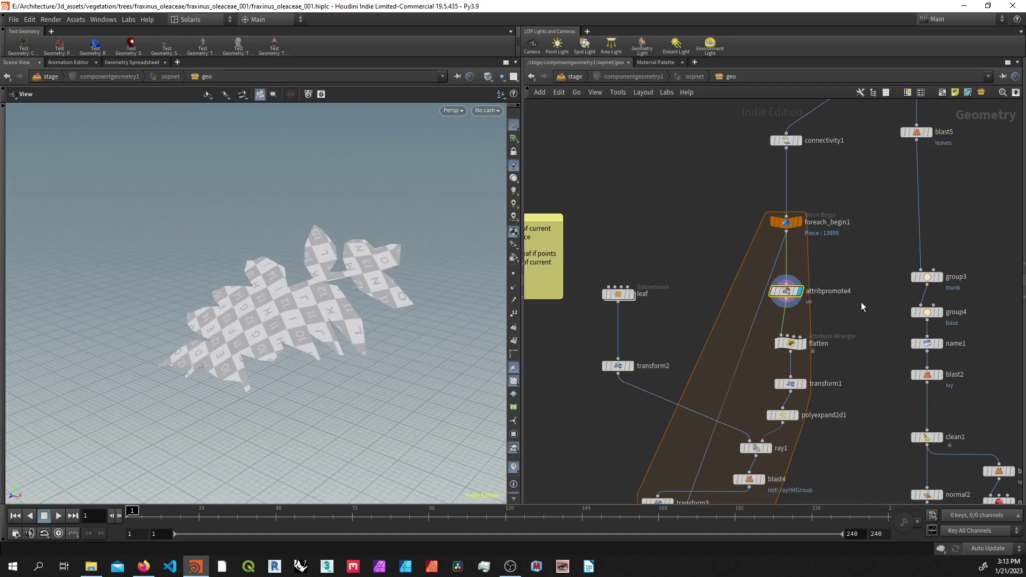
{"action": "key", "text": "p"}
{"action": "middle_click_drag", "start_coordinate": [740, 168], "coordinate": [692, 161]}
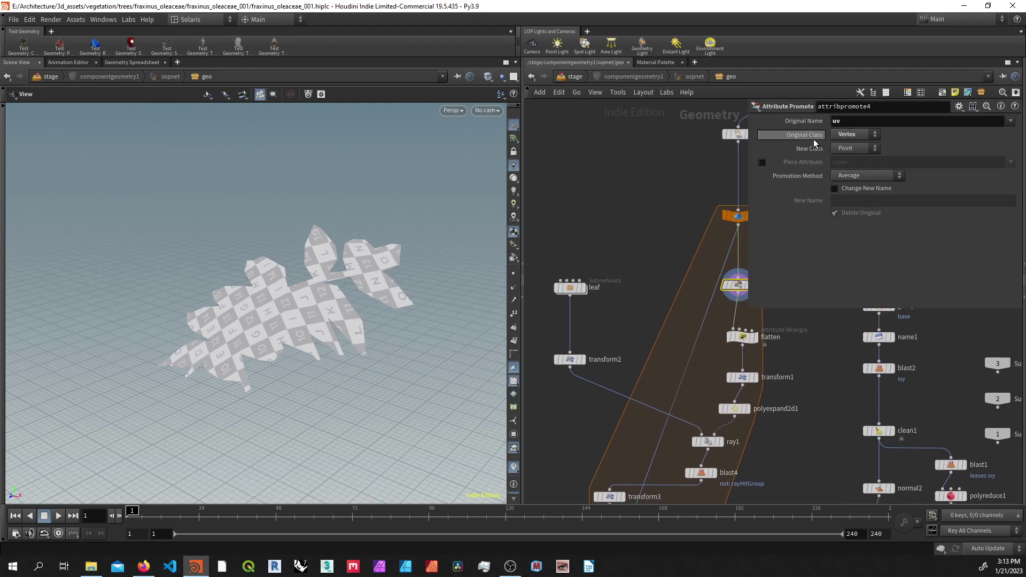
Step: Display the flatten attribute wrangle and frame its leaf piece in the viewport
{"action": "middle_click_drag", "start_coordinate": [636, 241], "coordinate": [576, 205]}
{"action": "left_click", "coordinate": [681, 300]}
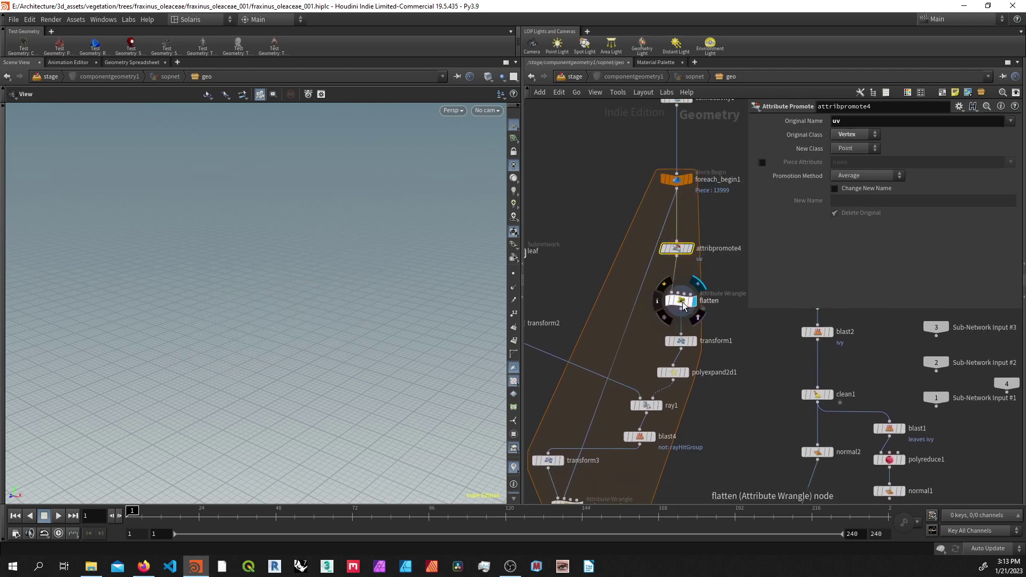
{"action": "key", "text": "g"}
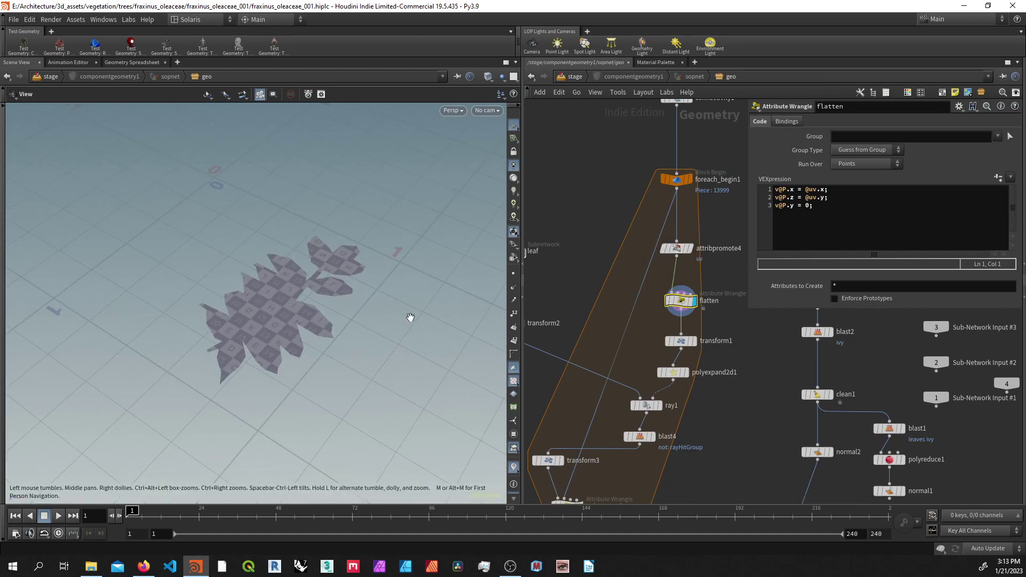
Step: Compare the flattened leaf piece with its layout in the UV view, and return to the perspective view
{"action": "right_click_drag", "start_coordinate": [410, 319], "coordinate": [317, 340]}
{"action": "mouse_move", "coordinate": [316, 341]}
{"action": "left_mouse_down"}
{"action": "mouse_move", "coordinate": [311, 326]}
{"action": "mouse_move", "coordinate": [313, 338]}
{"action": "left_mouse_up"}
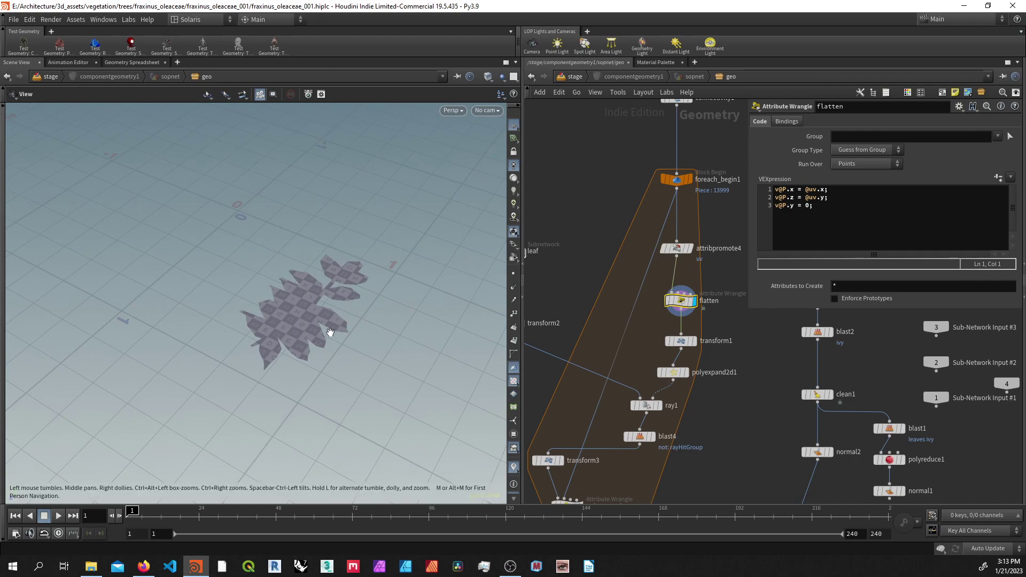
{"action": "key", "text": "space+5"}
{"action": "right_click_drag", "start_coordinate": [354, 314], "coordinate": [309, 323]}
{"action": "key", "text": "space+g"}
{"action": "key", "text": "space+1"}
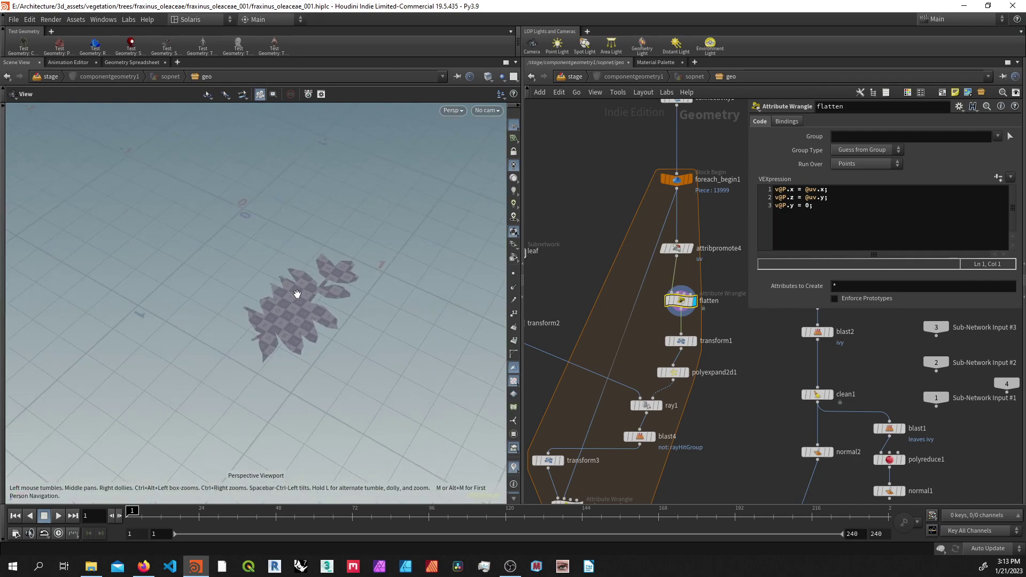
Step: Display transform1 with its parameters and check its leaf piece in the UV and perspective views
{"action": "left_click", "coordinate": [694, 343]}
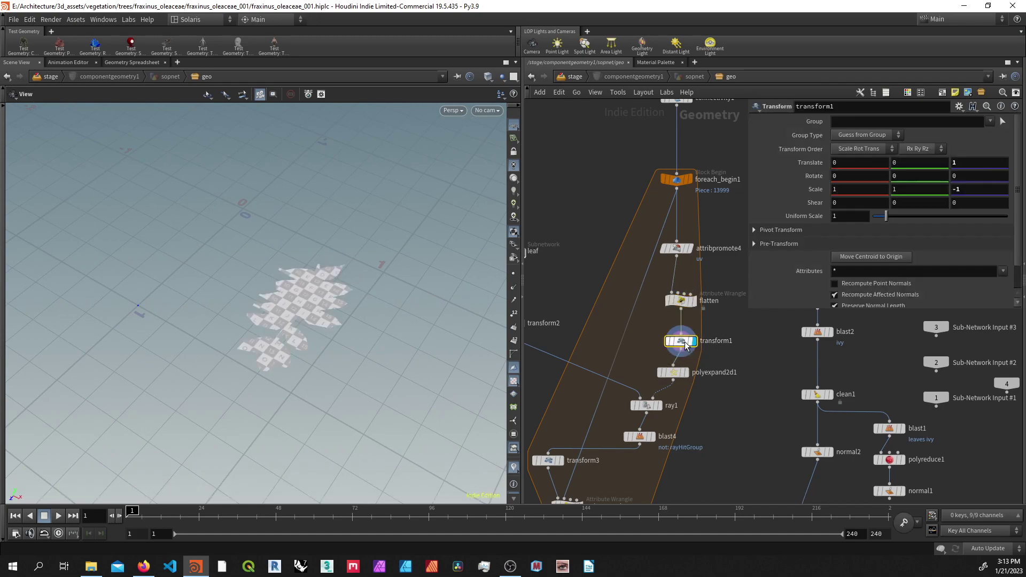
{"action": "key", "text": "space+5"}
{"action": "key", "text": "space+1"}
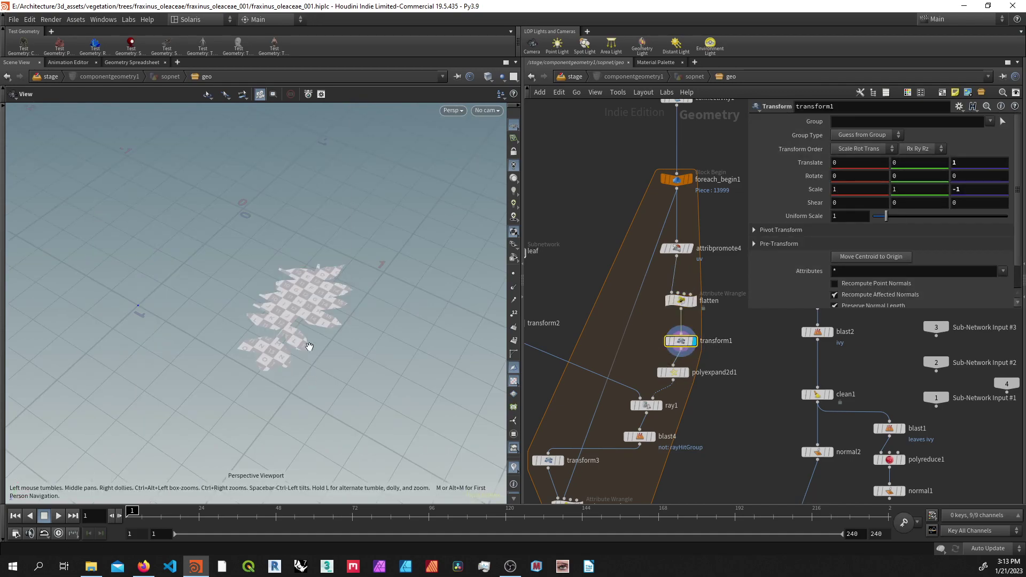
Step: Display polyexpand2d1 with its parameters and inspect its leaf outline, toggling wireframe on and off
{"action": "left_click", "coordinate": [686, 372]}
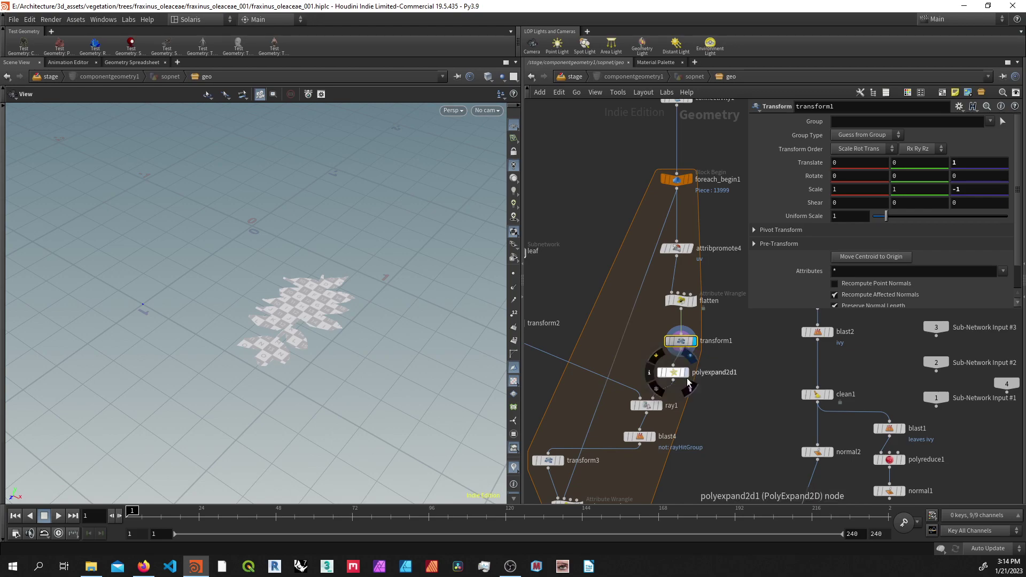
{"action": "left_click", "coordinate": [676, 374]}
{"action": "left_click_drag", "start_coordinate": [304, 317], "coordinate": [316, 324]}
{"action": "scroll", "coordinate": [270, 351], "scroll_direction": "up", "scroll_amount": 3}
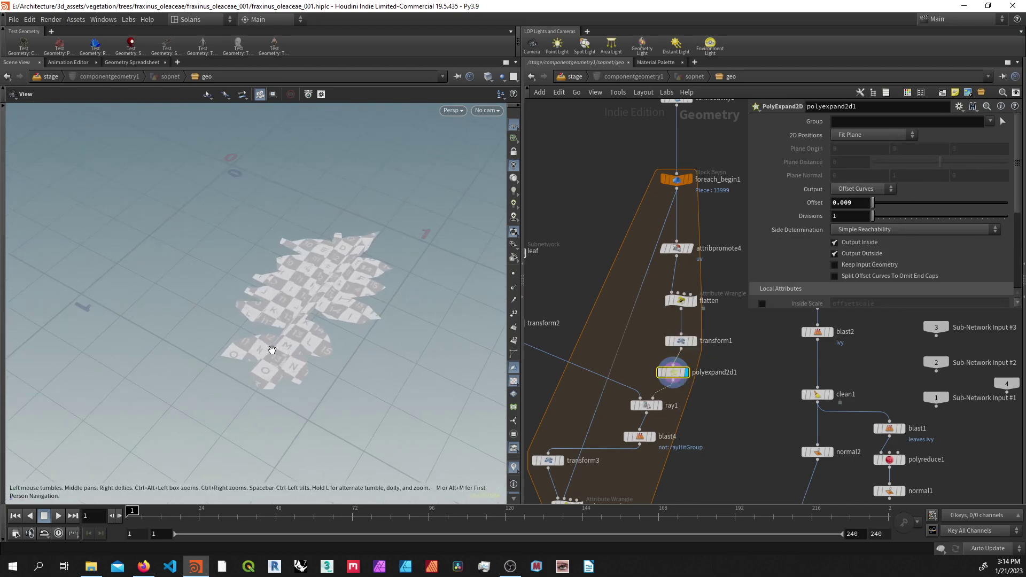
{"action": "key", "text": "w"}
{"action": "key", "text": "w"}
Step: Display ray1 with its parameters and examine the projection of the leaf models from several angles
{"action": "left_click", "coordinate": [659, 405]}
{"action": "left_click", "coordinate": [647, 405]}
{"action": "middle_click_drag", "start_coordinate": [556, 272], "coordinate": [633, 295]}
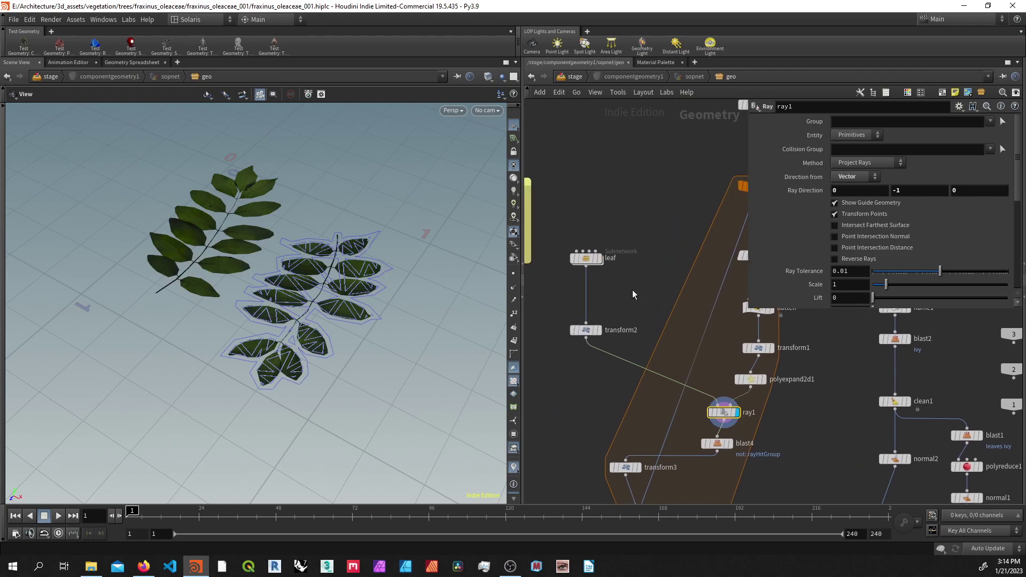
{"action": "left_click_drag", "start_coordinate": [308, 300], "coordinate": [298, 268]}
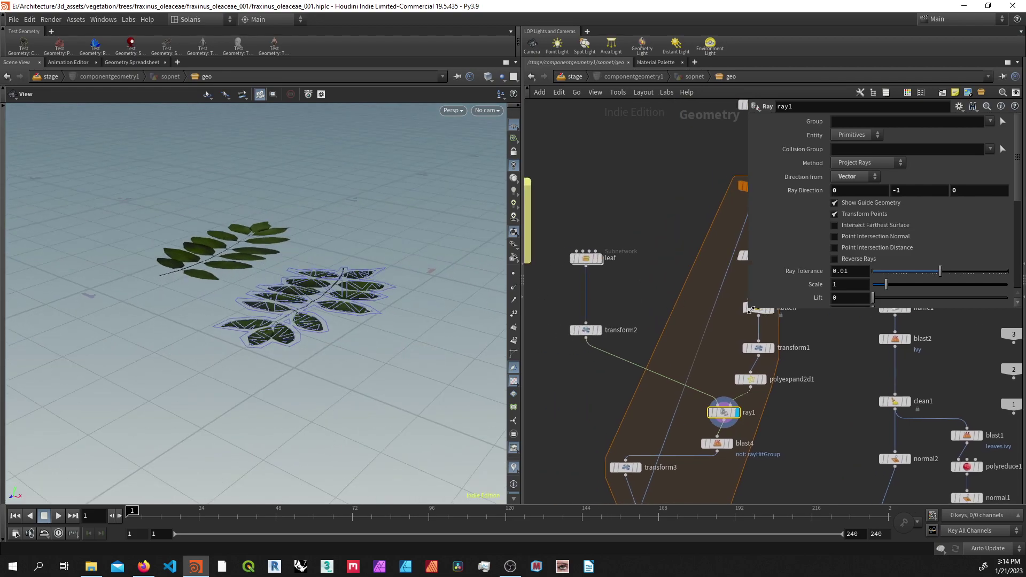
{"action": "left_click_drag", "start_coordinate": [751, 310], "coordinate": [747, 269]}
{"action": "middle_click_drag", "start_coordinate": [643, 252], "coordinate": [581, 286]}
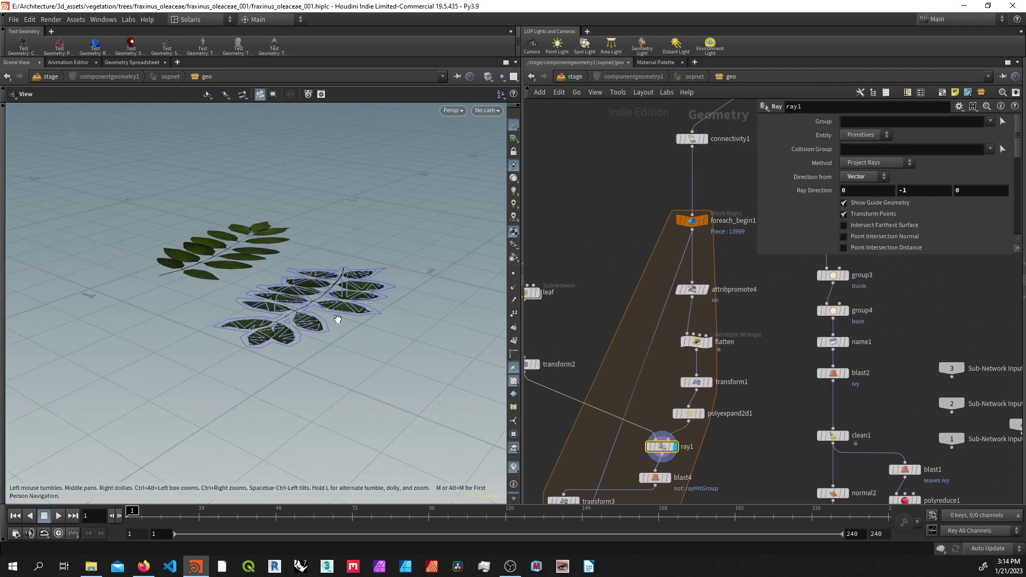
{"action": "scroll", "coordinate": [337, 319], "scroll_direction": "down", "scroll_amount": 2}
{"action": "left_click_drag", "start_coordinate": [353, 280], "coordinate": [343, 307]}
{"action": "middle_click_drag", "start_coordinate": [698, 278], "coordinate": [714, 300]}
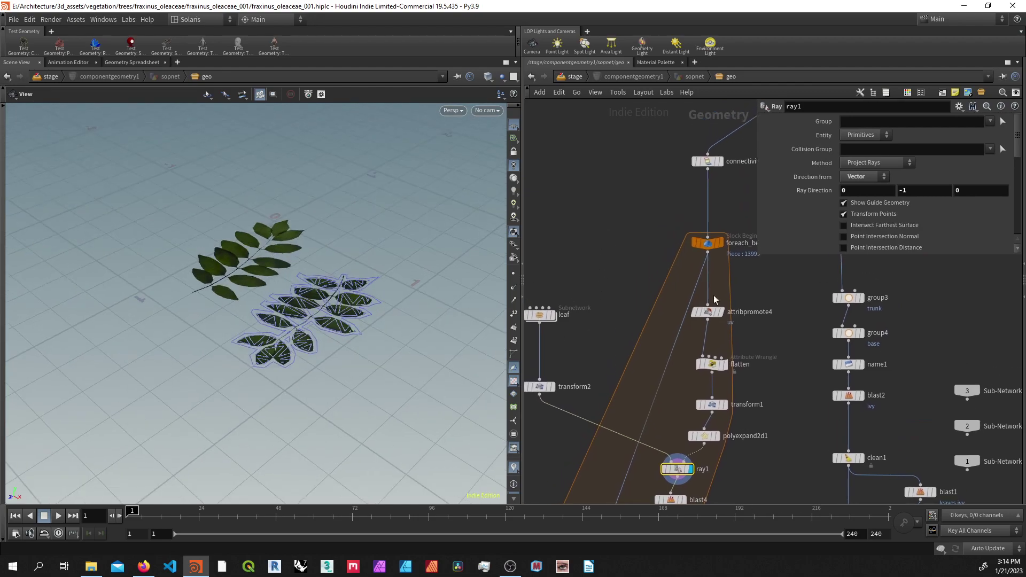
Step: Display attribpromote4, check its piece in the UV view, and frame the piece in the perspective view
{"action": "left_click", "coordinate": [721, 312]}
{"action": "left_click", "coordinate": [710, 313]}
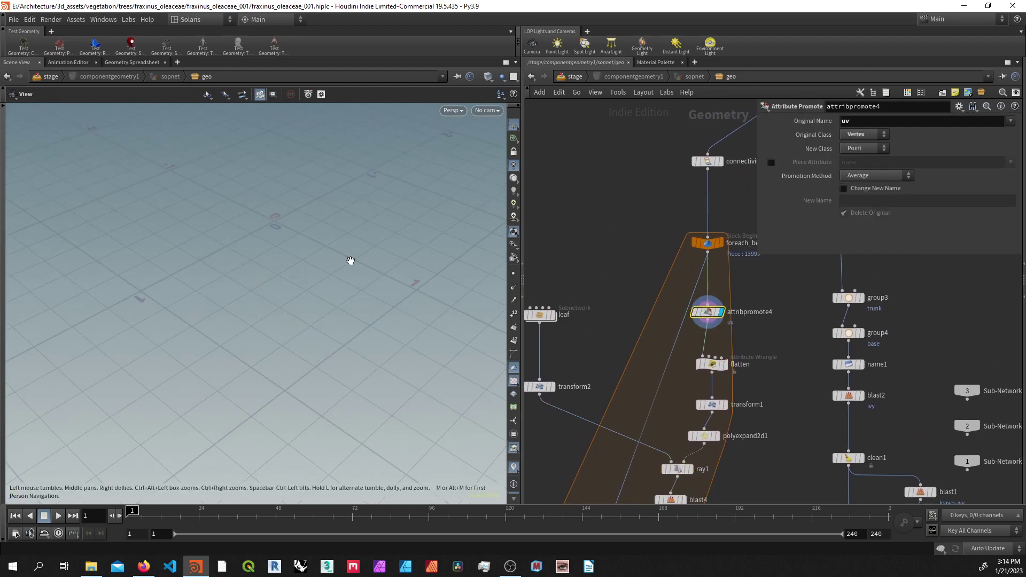
{"action": "key", "text": "space+5"}
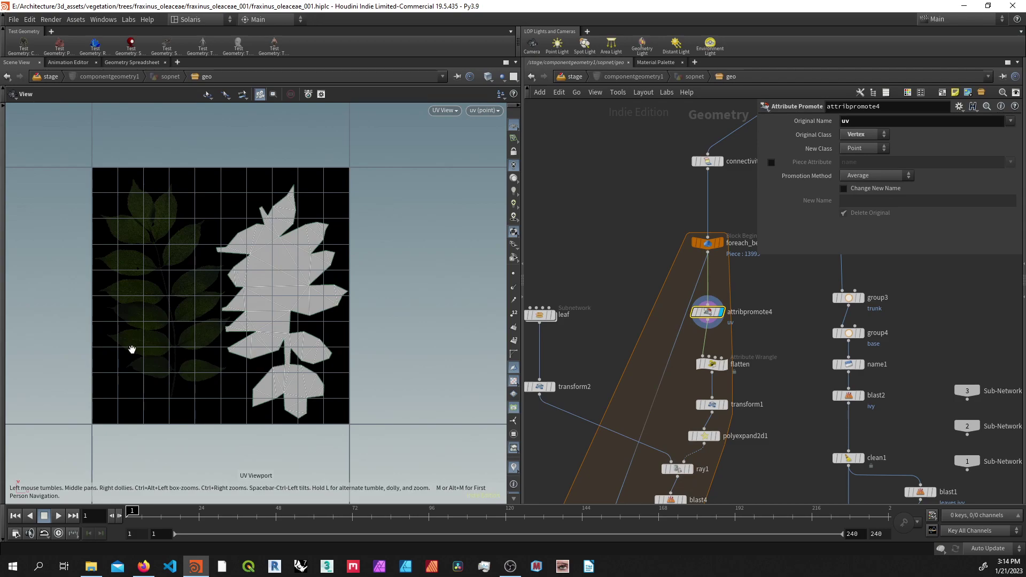
{"action": "key", "text": "space+1"}
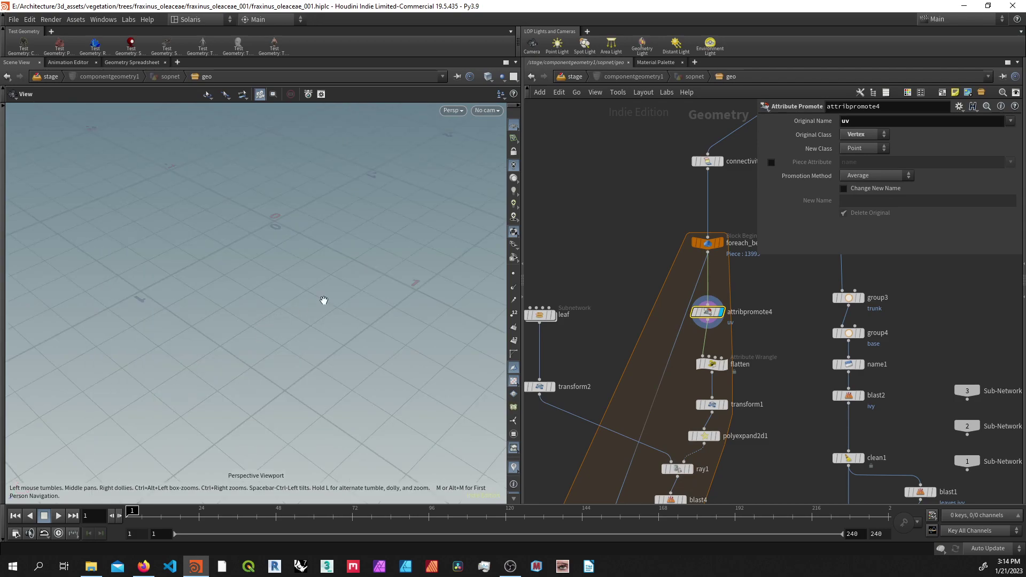
{"action": "key", "text": "space+g"}
{"action": "scroll", "coordinate": [630, 297], "scroll_direction": "down", "scroll_amount": 2}
{"action": "scroll", "coordinate": [670, 413], "scroll_direction": "up", "scroll_amount": 1}
{"action": "middle_click_drag", "start_coordinate": [669, 413], "coordinate": [694, 404]}
{"action": "scroll", "coordinate": [693, 401], "scroll_direction": "up", "scroll_amount": 2}
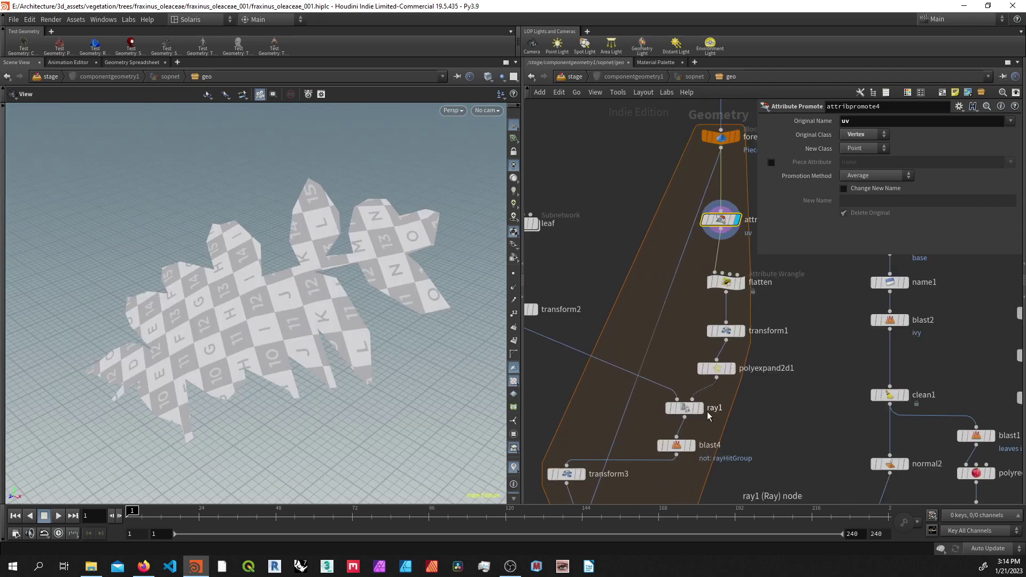
Step: Display ray1 again and frame both leaf models with the projection rays at a low angle
{"action": "left_click", "coordinate": [700, 408]}
{"action": "left_click", "coordinate": [685, 409]}
{"action": "key", "text": "space+g"}
{"action": "left_click_drag", "start_coordinate": [323, 289], "coordinate": [250, 304]}
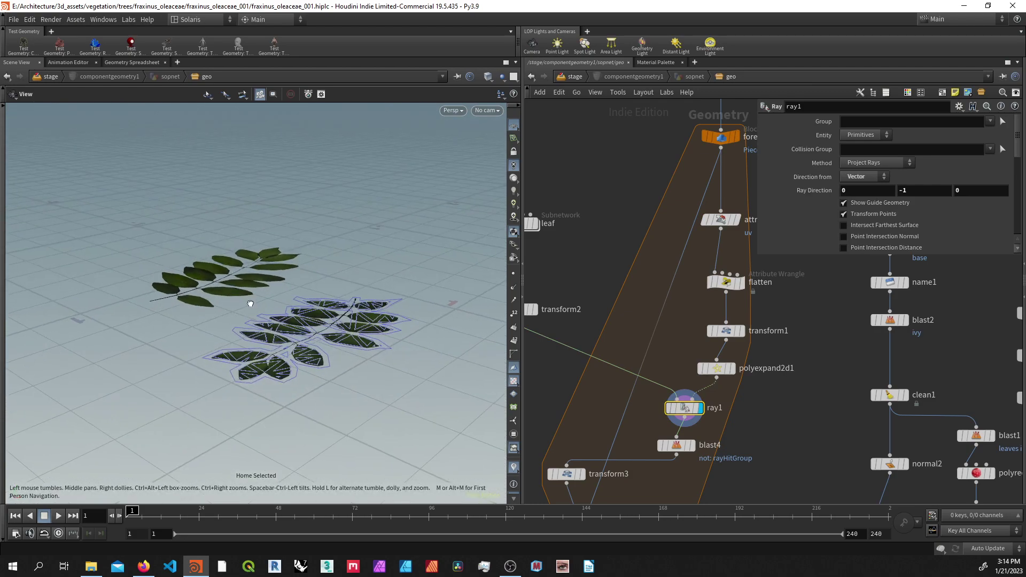
{"action": "scroll", "coordinate": [330, 282], "scroll_direction": "down", "scroll_amount": 2}
{"action": "middle_click_drag", "start_coordinate": [630, 337], "coordinate": [641, 297]}
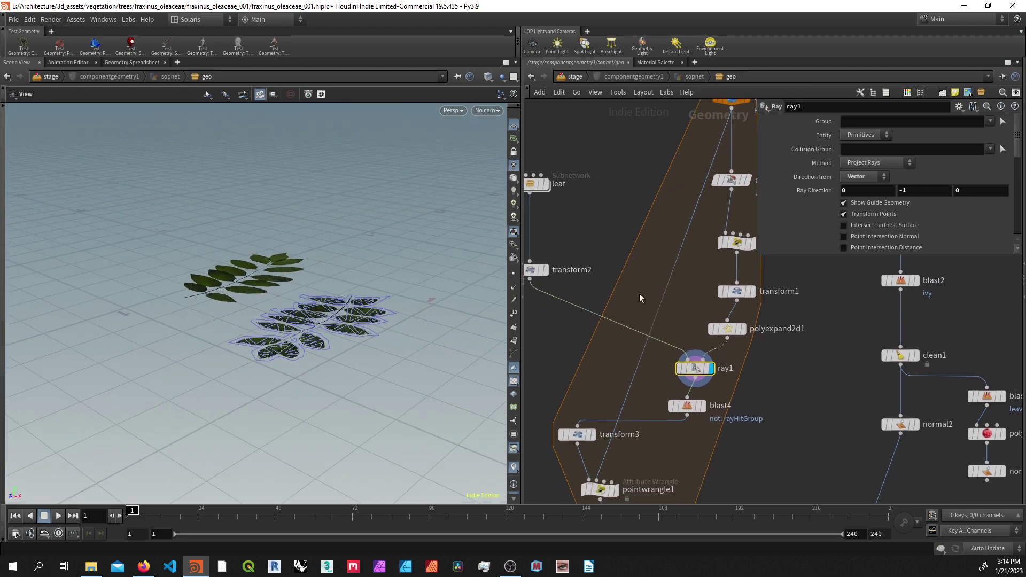
Step: Display blast4 with its parameters and view the leaf kept by rayHitGroup from a higher angle
{"action": "left_click", "coordinate": [704, 406]}
{"action": "left_click", "coordinate": [687, 406]}
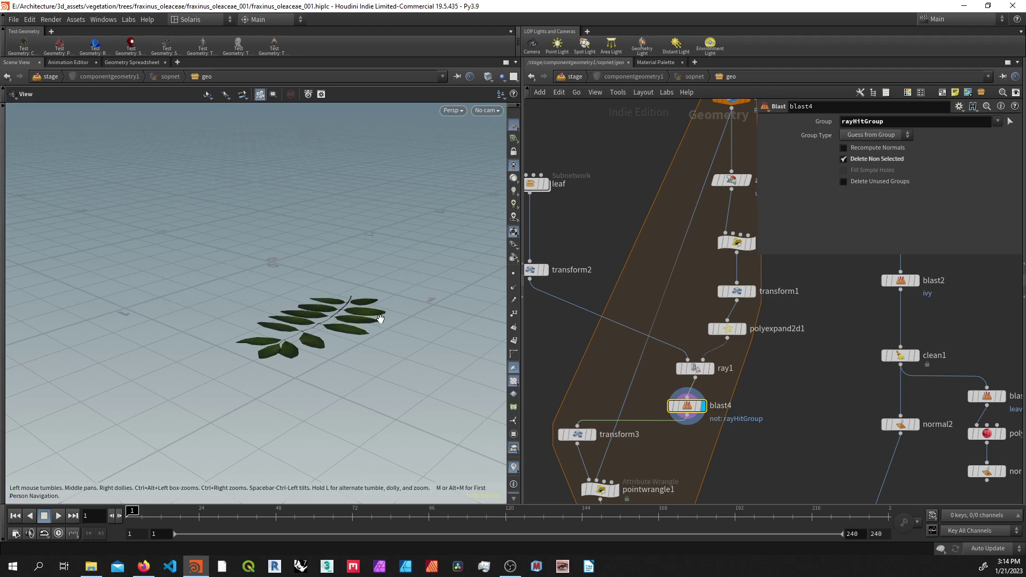
{"action": "left_click_drag", "start_coordinate": [349, 325], "coordinate": [474, 359]}
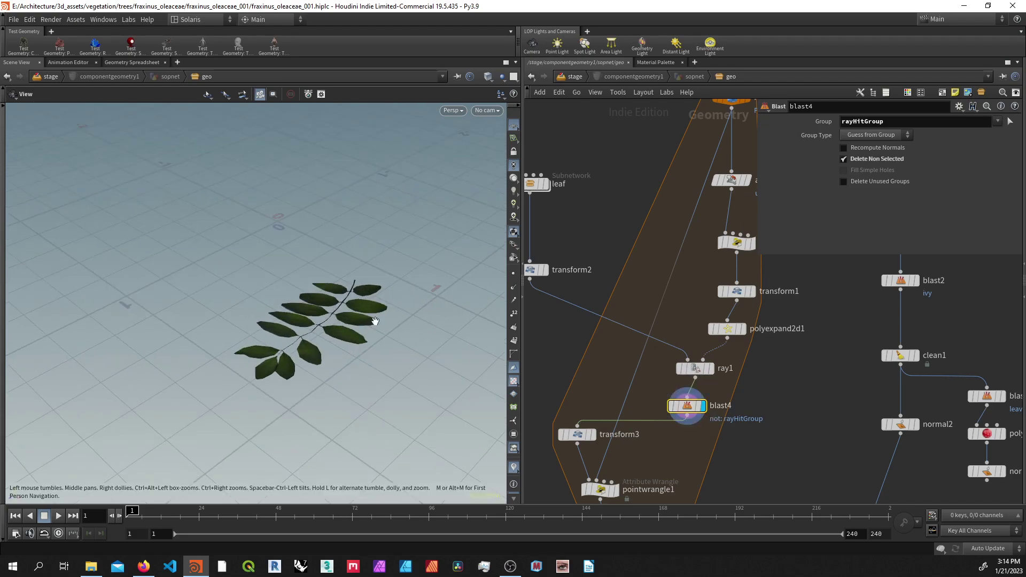
{"action": "middle_click_drag", "start_coordinate": [617, 261], "coordinate": [633, 186]}
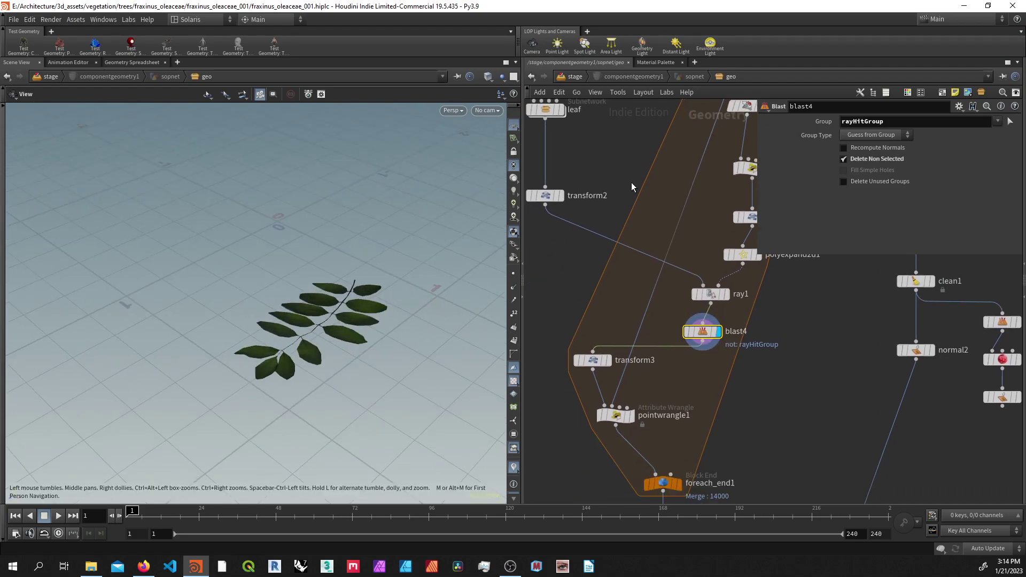
Step: Display transform3 with its parameters and view the mirrored leaf from above
{"action": "left_click", "coordinate": [608, 360]}
{"action": "left_click", "coordinate": [593, 360]}
{"action": "left_click_drag", "start_coordinate": [299, 329], "coordinate": [333, 363]}
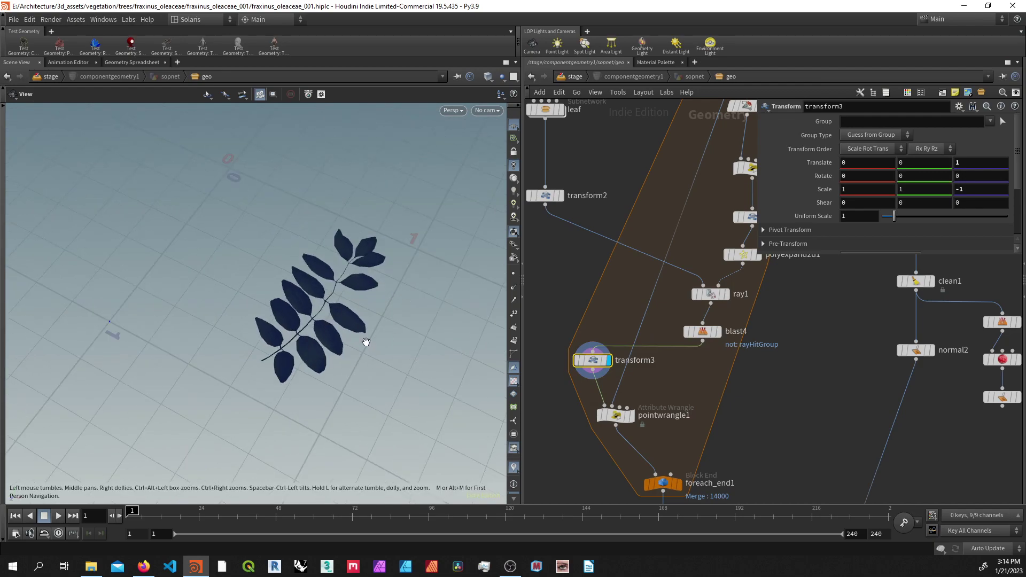
Step: Display the pointwrangle1 attribute wrangle with its code and frame the repositioned leaf in the viewport
{"action": "left_click", "coordinate": [632, 416]}
{"action": "left_click", "coordinate": [615, 416]}
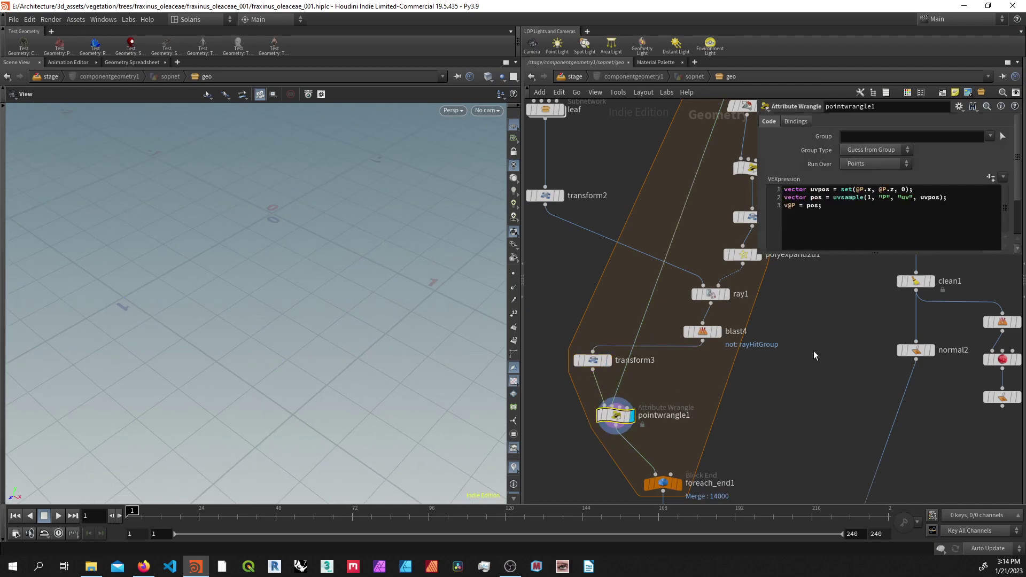
{"action": "key", "text": "space+g"}
{"action": "middle_click_drag", "start_coordinate": [792, 307], "coordinate": [678, 373]}
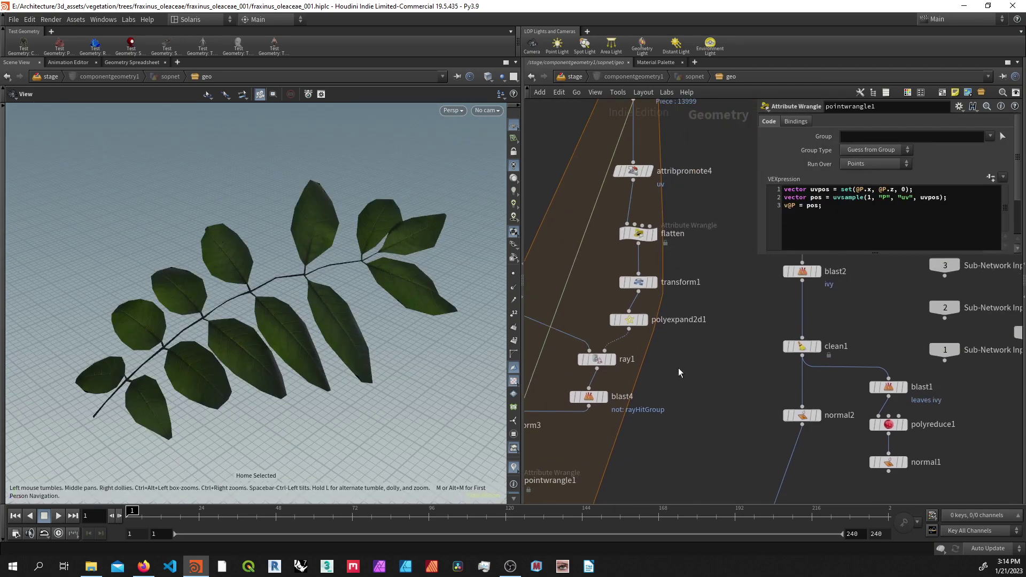
Step: Compare the original card from attribpromote4 with pointwrangle1's leaf by switching displays and temporarily overlaying the card as a template
{"action": "left_click", "coordinate": [649, 171]}
{"action": "scroll", "coordinate": [373, 298], "scroll_direction": "down", "scroll_amount": 2}
{"action": "left_click_drag", "start_coordinate": [344, 291], "coordinate": [417, 335]}
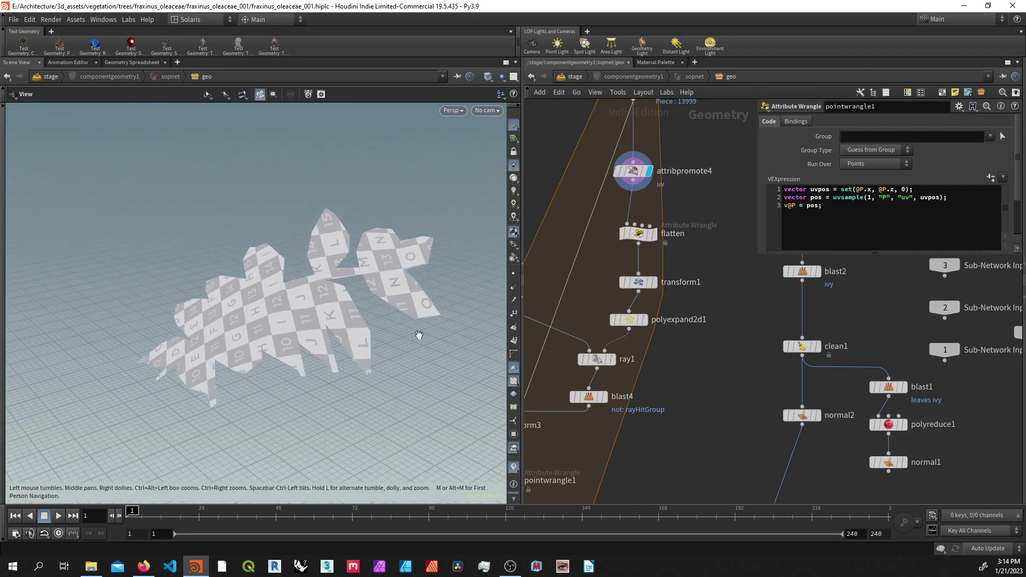
{"action": "middle_click_drag", "start_coordinate": [554, 484], "coordinate": [593, 459]}
{"action": "left_click", "coordinate": [555, 455]}
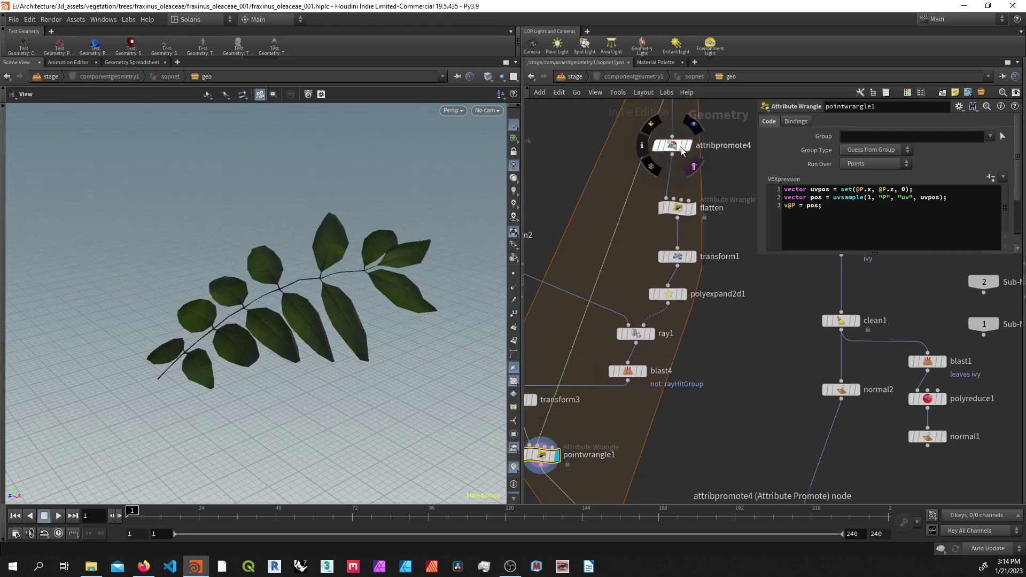
{"action": "left_click", "coordinate": [684, 142]}
{"action": "left_click_drag", "start_coordinate": [284, 321], "coordinate": [396, 378]}
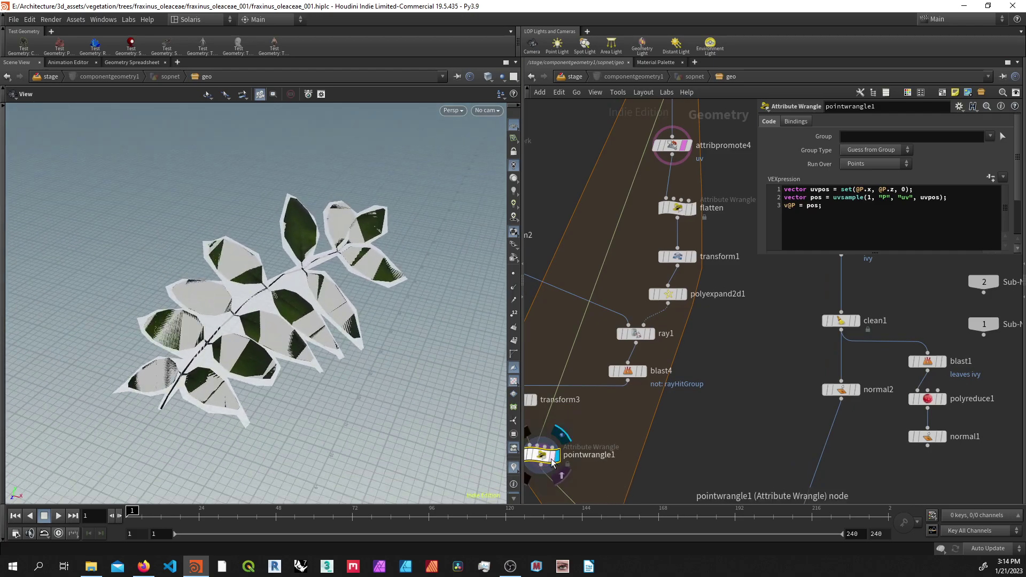
{"action": "left_click", "coordinate": [687, 143]}
Step: Examine pointwrangle1's VEX code together with its input connections in the for-each block
{"action": "scroll", "coordinate": [714, 422], "scroll_direction": "down", "scroll_amount": 2}
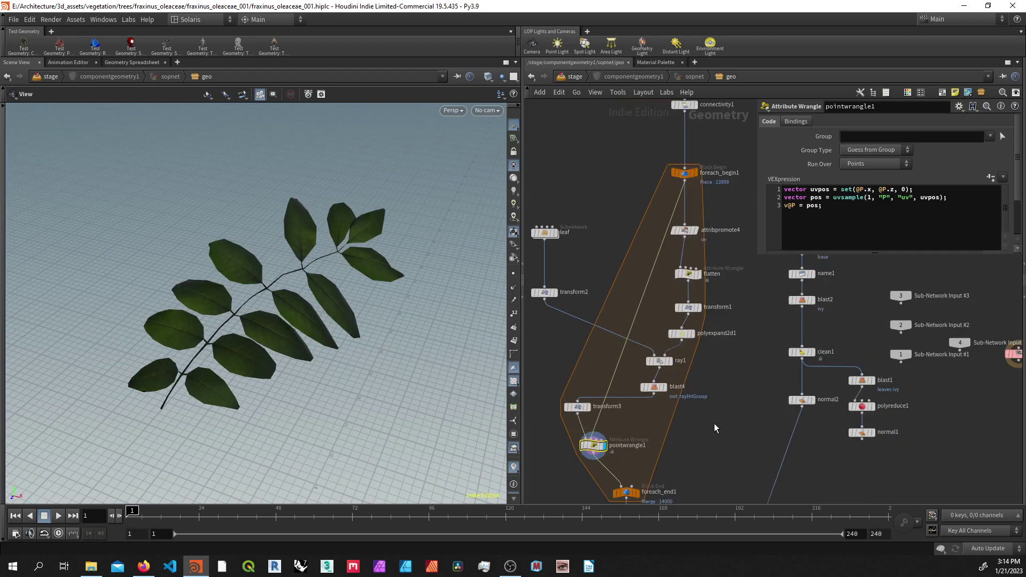
{"action": "scroll", "coordinate": [735, 433], "scroll_direction": "up", "scroll_amount": 1}
{"action": "middle_click_drag", "start_coordinate": [711, 445], "coordinate": [768, 386]}
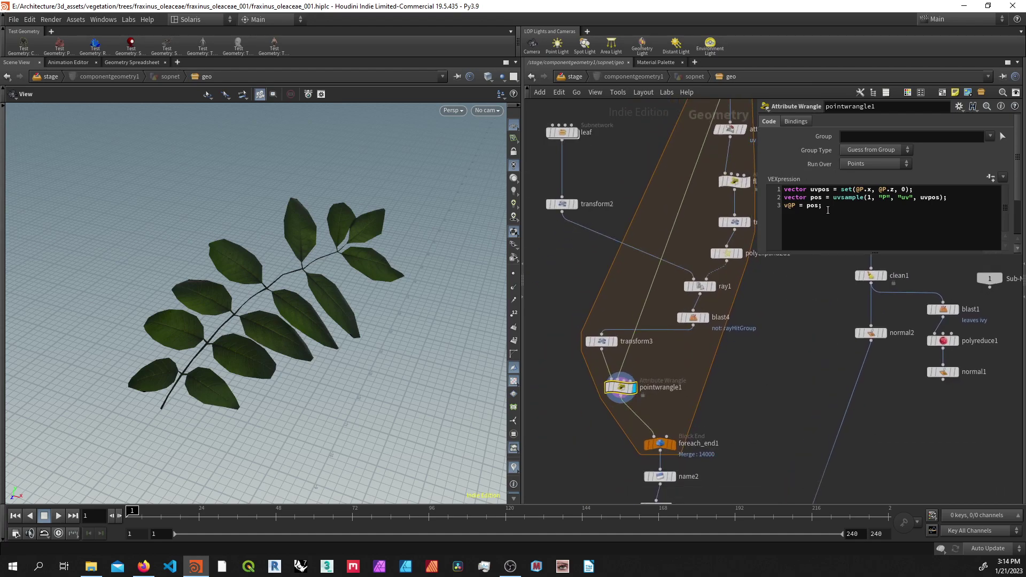
{"action": "scroll", "coordinate": [559, 287], "scroll_direction": "up", "scroll_amount": 1}
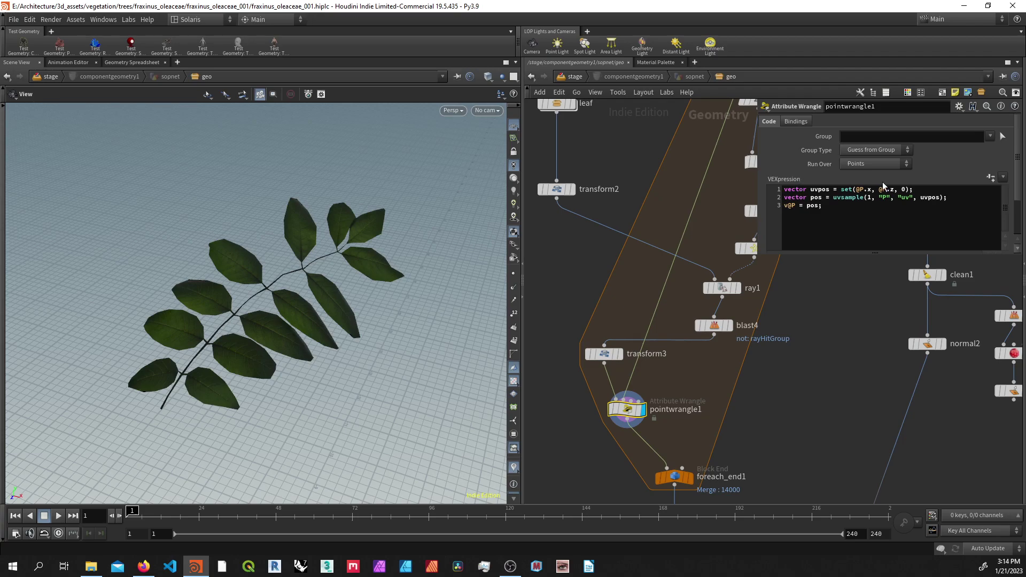
Step: Display transform3 with its parameters and frame its flat leaf relative to the grid origin
{"action": "mouse_move", "coordinate": [598, 355]}
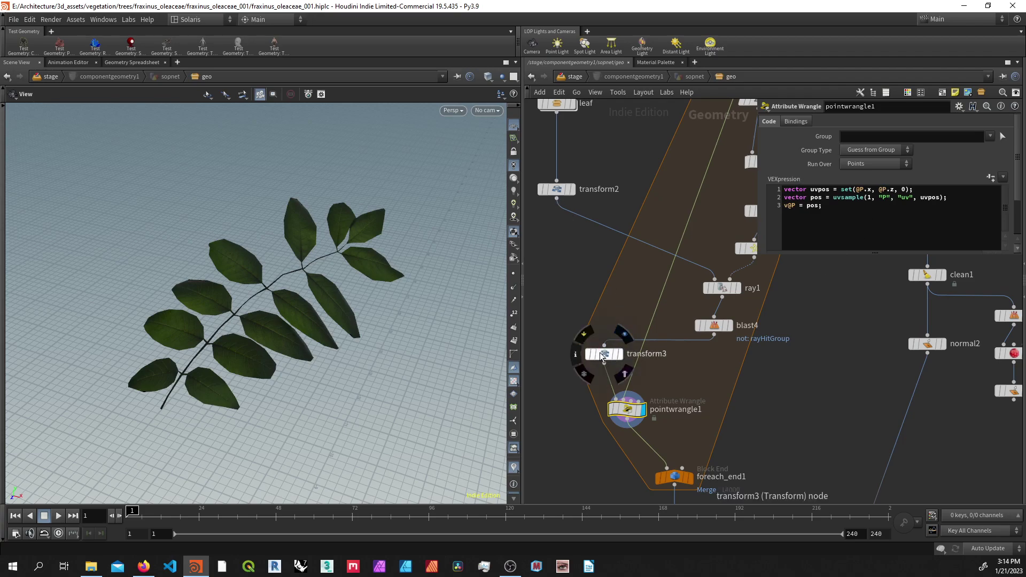
{"action": "left_click", "coordinate": [603, 355]}
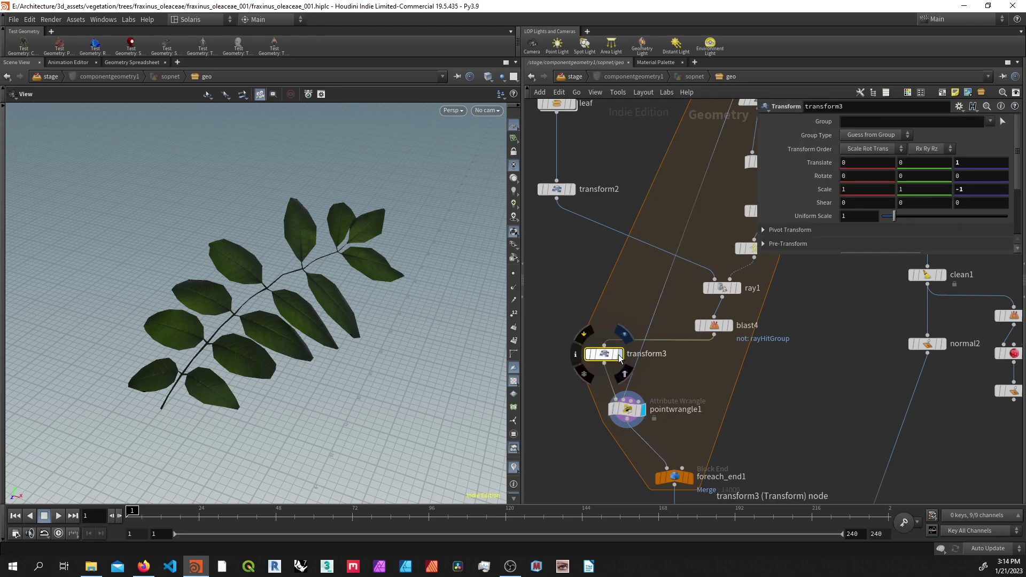
{"action": "left_click", "coordinate": [624, 334]}
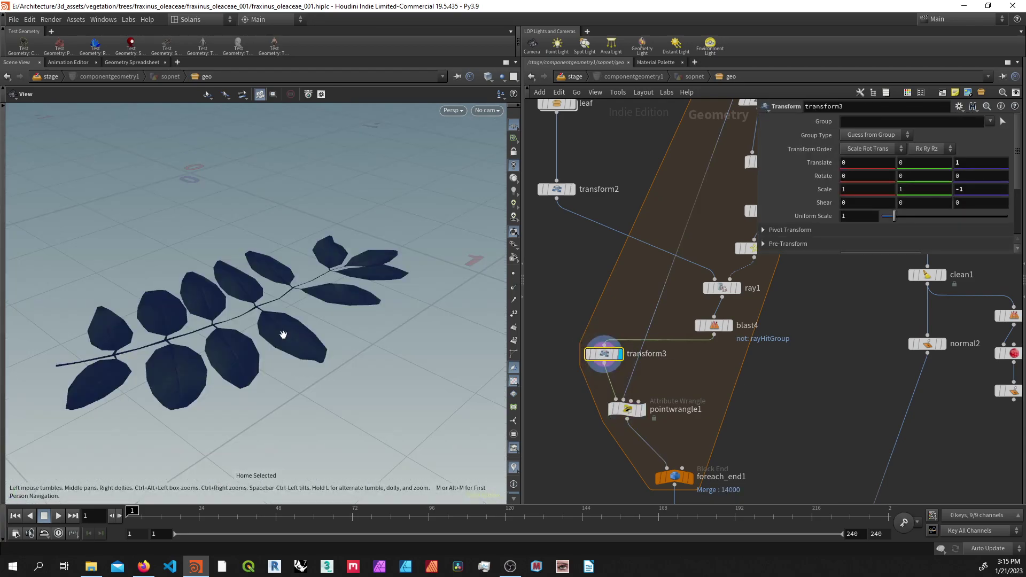
{"action": "key", "text": "g"}
{"action": "scroll", "coordinate": [321, 323], "scroll_direction": "down", "scroll_amount": 2}
Step: Compare pointwrangle1 with transform3 by switching the display between them, ending on pointwrangle1 with its code shown
{"action": "mouse_move", "coordinate": [628, 412]}
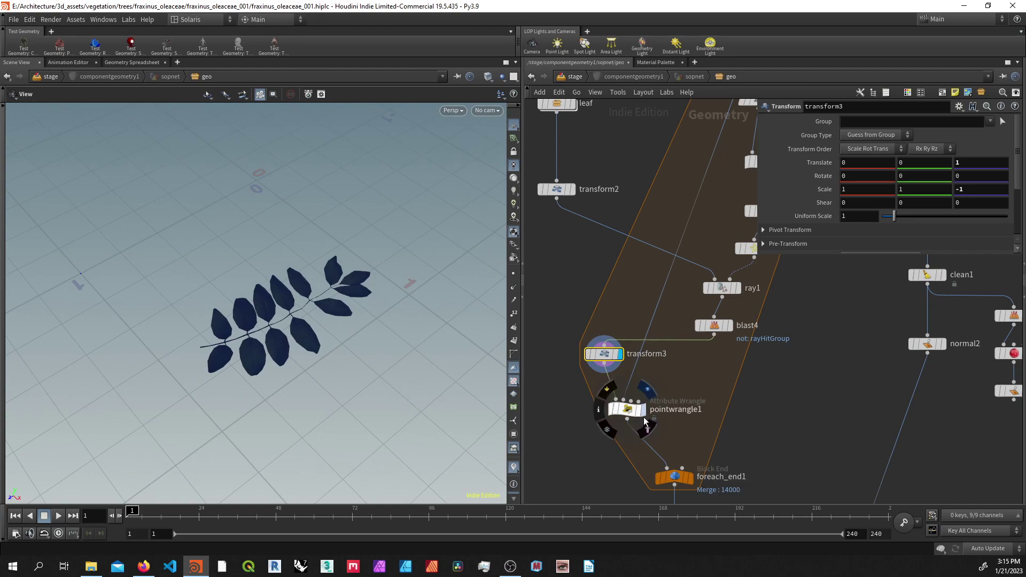
{"action": "left_click", "coordinate": [646, 427]}
{"action": "left_click", "coordinate": [633, 414]}
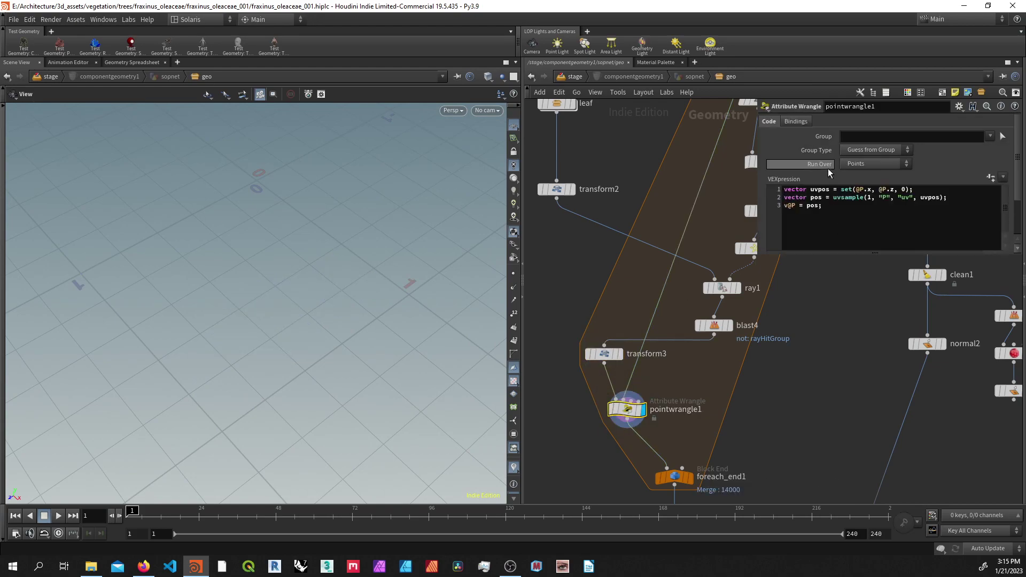
{"action": "left_click", "coordinate": [611, 355]}
{"action": "left_click", "coordinate": [608, 355]}
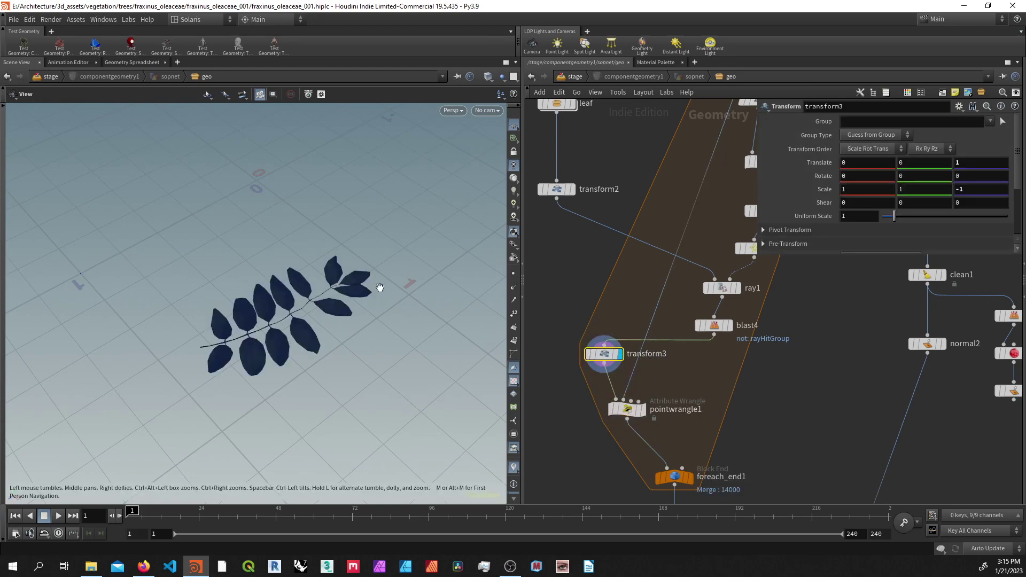
{"action": "left_click", "coordinate": [626, 409]}
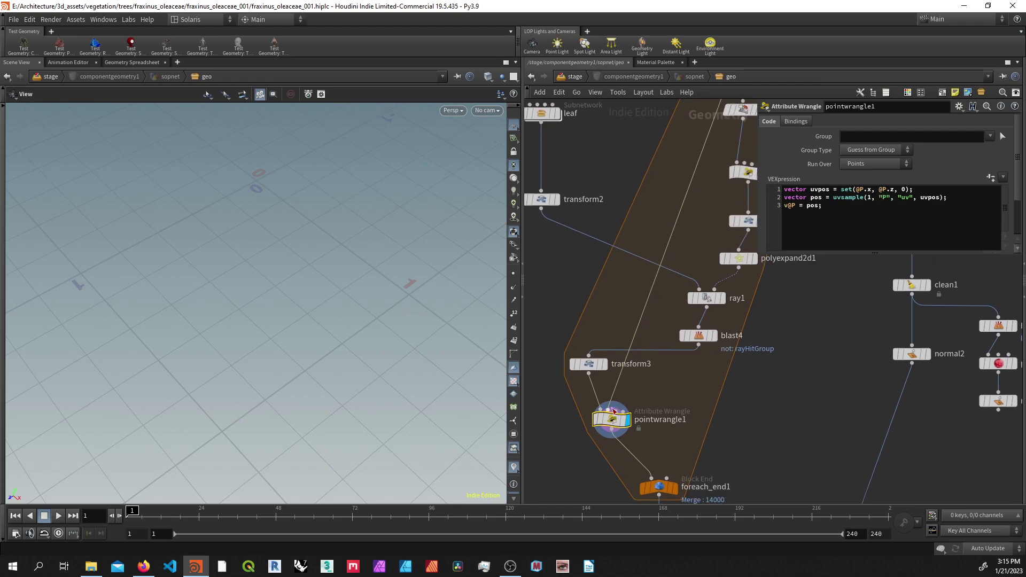
Step: Display foreach_begin1's original leaf card and inspect it from several angles alongside pointwrangle1's VEX code
{"action": "scroll", "coordinate": [652, 319], "scroll_direction": "down", "scroll_amount": 3}
{"action": "left_click", "coordinate": [703, 186]}
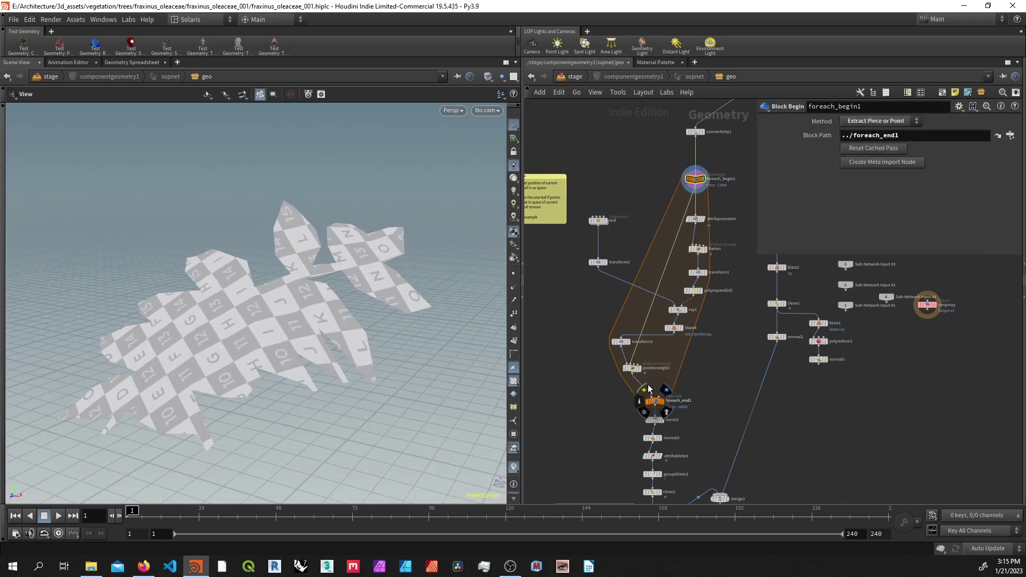
{"action": "left_click", "coordinate": [630, 368]}
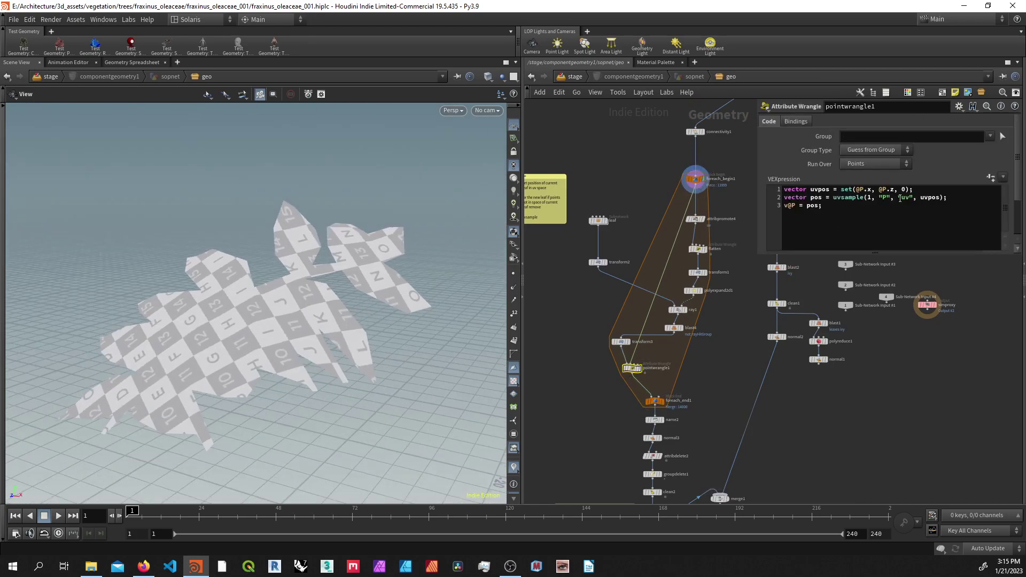
{"action": "right_click_drag", "start_coordinate": [392, 309], "coordinate": [367, 323]}
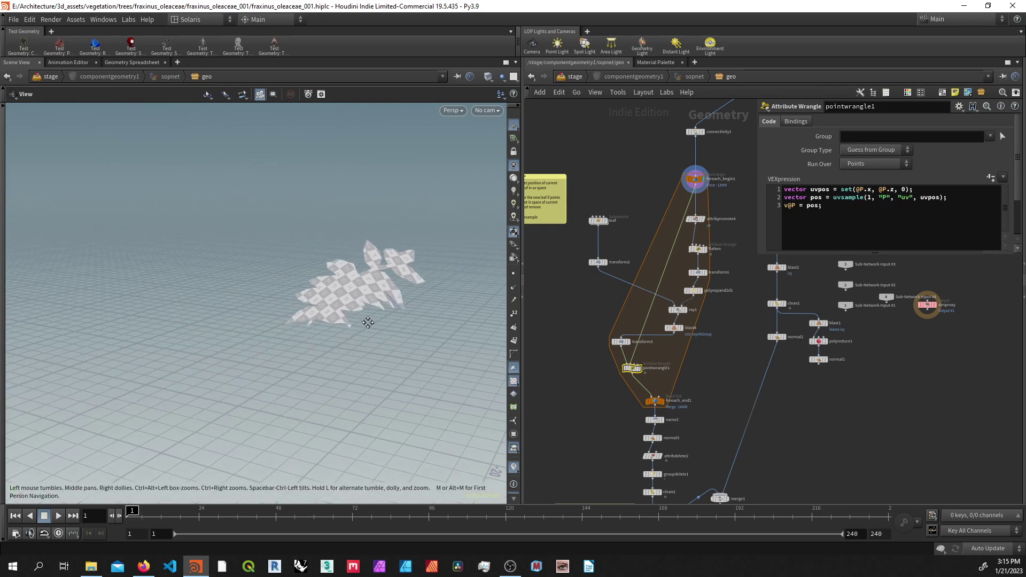
{"action": "mouse_move", "coordinate": [367, 323]}
{"action": "left_mouse_down"}
{"action": "mouse_move", "coordinate": [332, 281]}
{"action": "mouse_move", "coordinate": [362, 305]}
{"action": "left_mouse_up"}
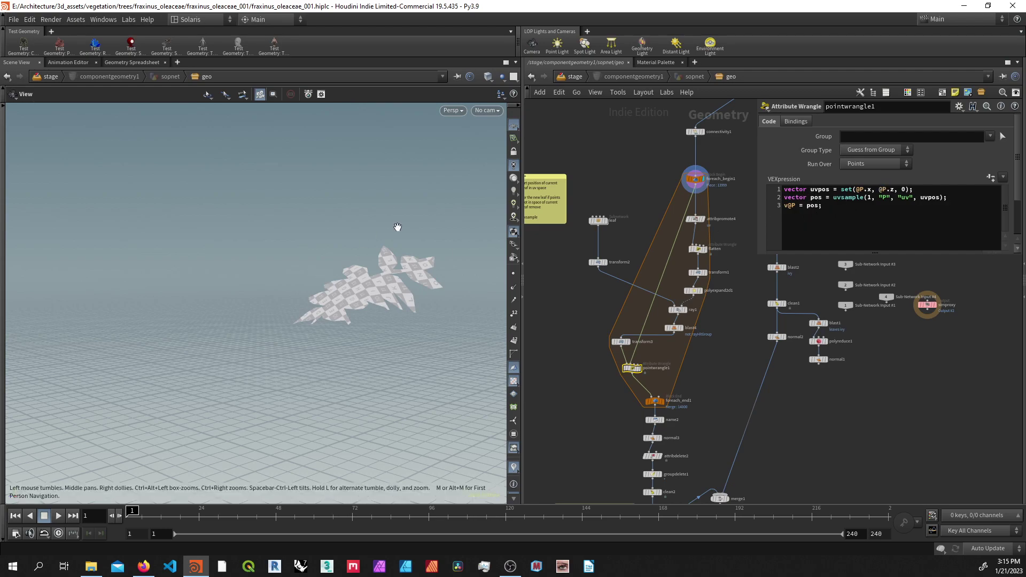
{"action": "key", "text": "g"}
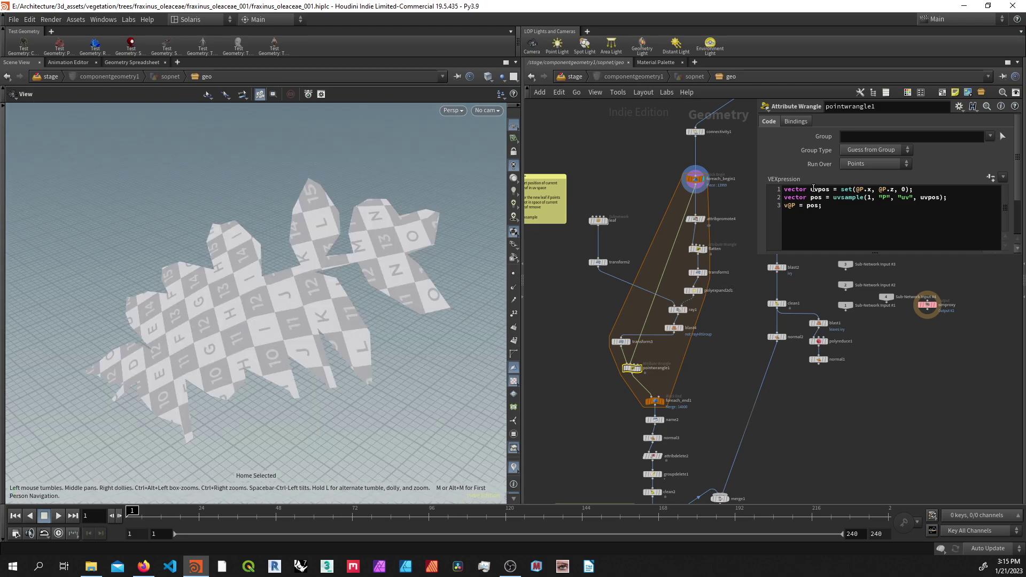
Step: Display transform3's flat leaf, followed by pointwrangle1's leaf sampled back onto the card position
{"action": "scroll", "coordinate": [690, 342], "scroll_direction": "up", "scroll_amount": 2}
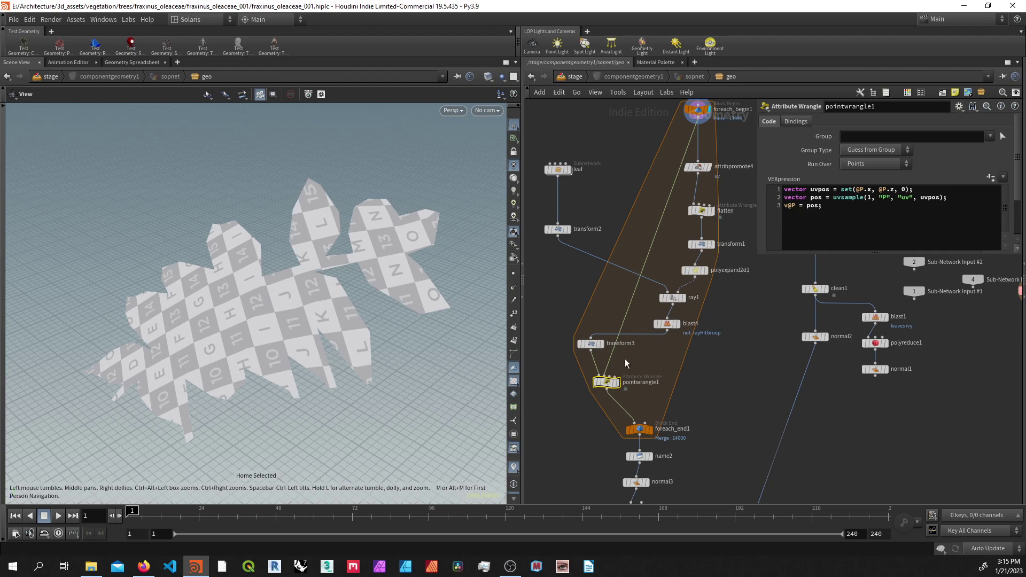
{"action": "left_click", "coordinate": [601, 344]}
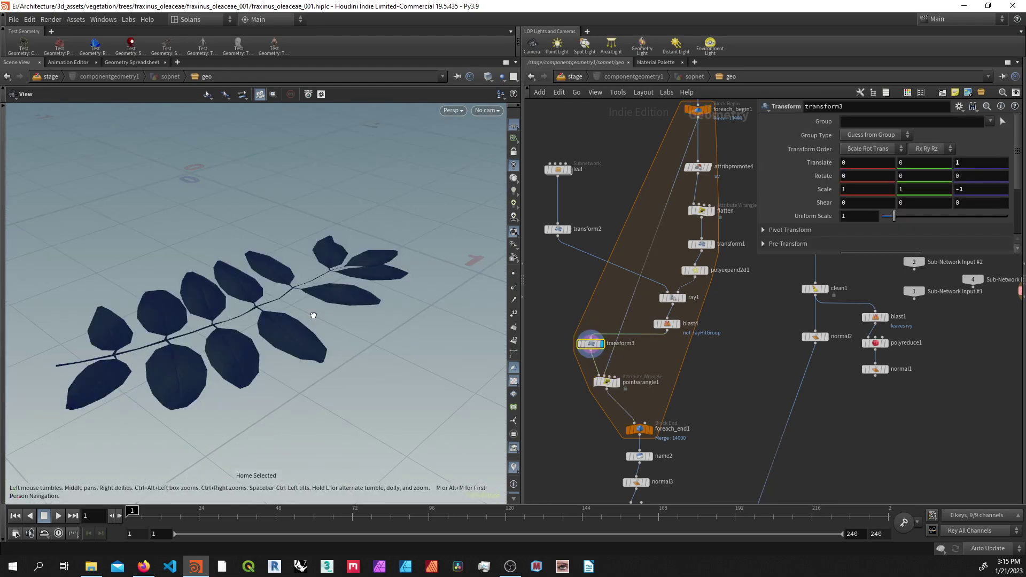
{"action": "left_click", "coordinate": [607, 382]}
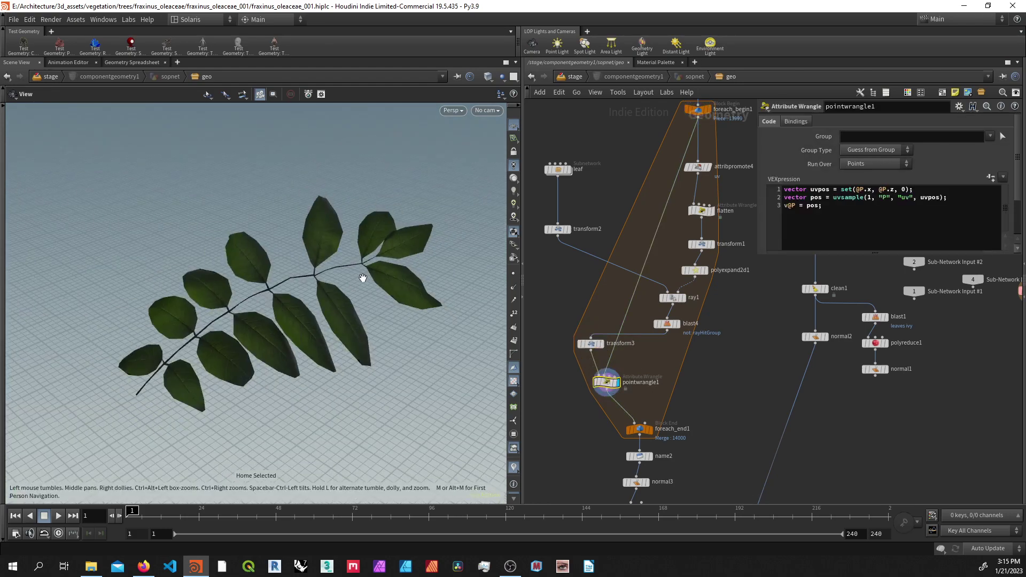
Step: Display foreach_end1 with its loop parameters and inspect the merged leaf canopy, framing it in full
{"action": "left_click", "coordinate": [640, 431]}
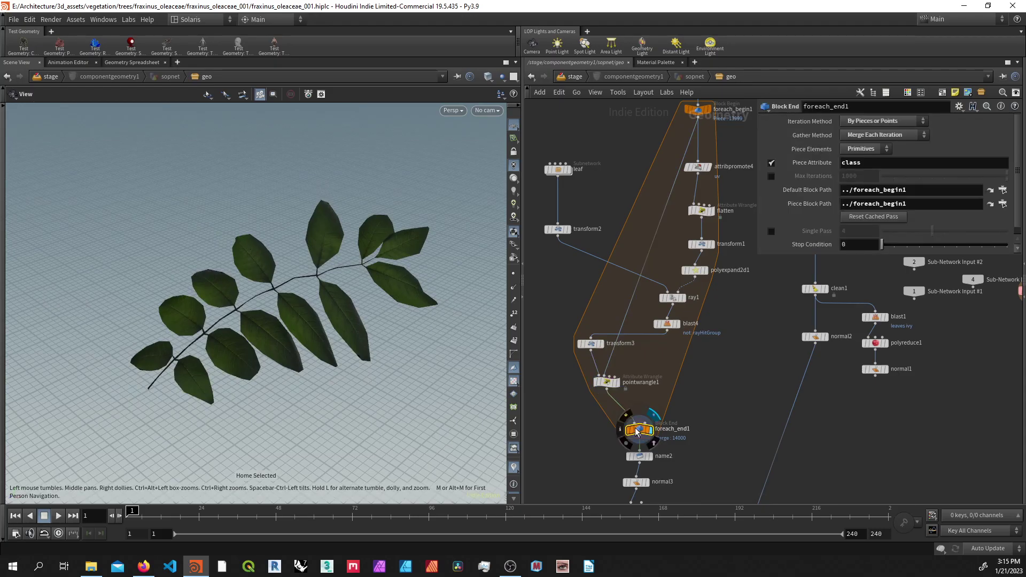
{"action": "key", "text": "g"}
{"action": "scroll", "coordinate": [201, 371], "scroll_direction": "up", "scroll_amount": 5}
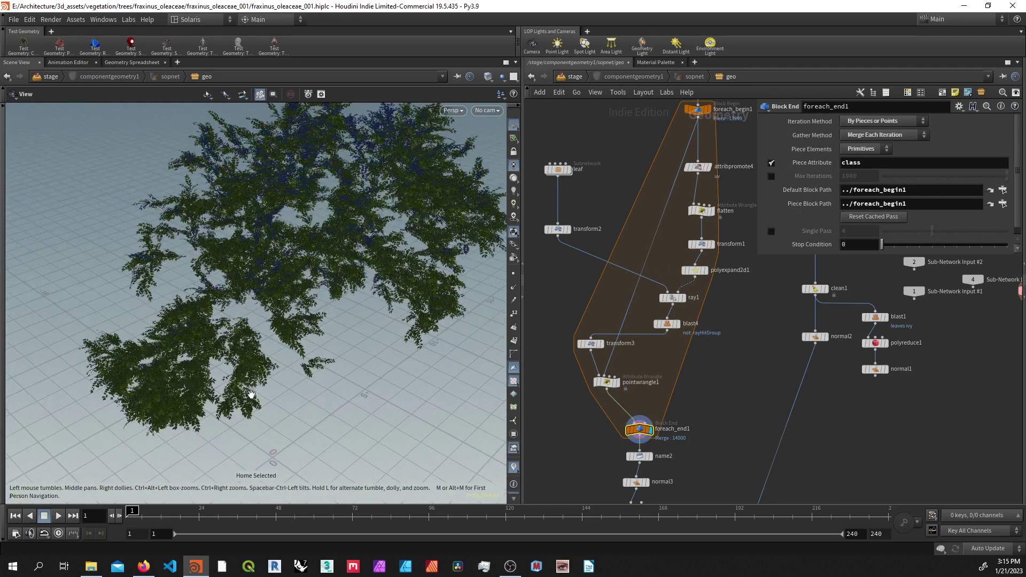
{"action": "left_click_drag", "start_coordinate": [201, 371], "coordinate": [303, 369]}
{"action": "key", "text": "space+g"}
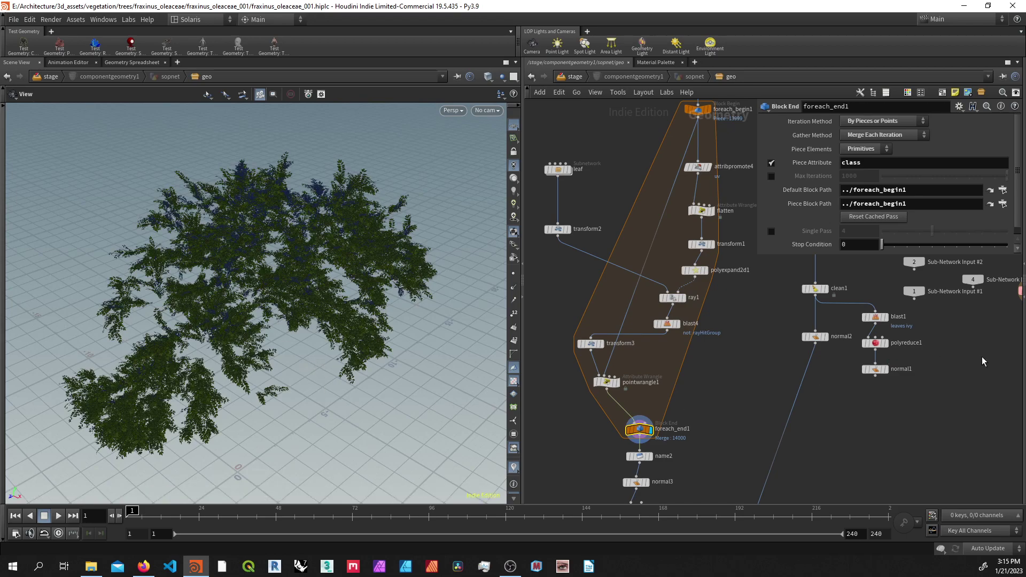